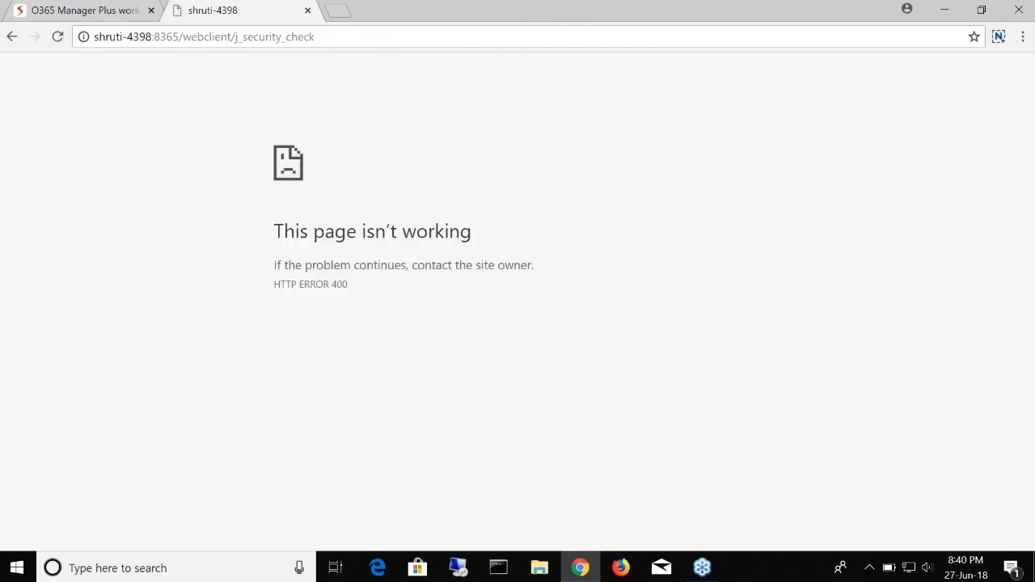
# Step: Reload the O365 Manager Plus server address in a fresh tab, close the error tab, and sign in as admin
pyautogui.click(57, 40)
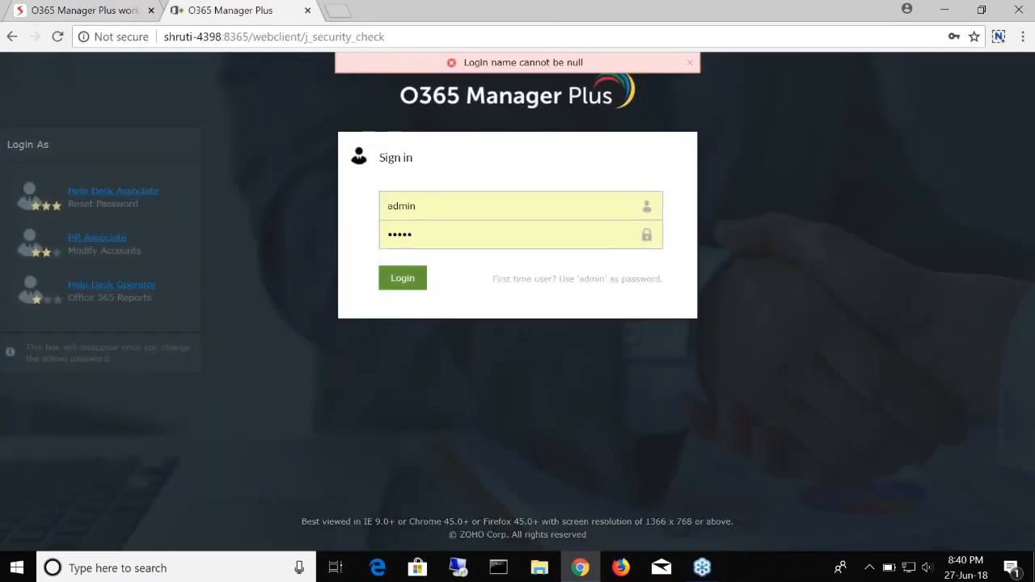
pyautogui.click(402, 278)
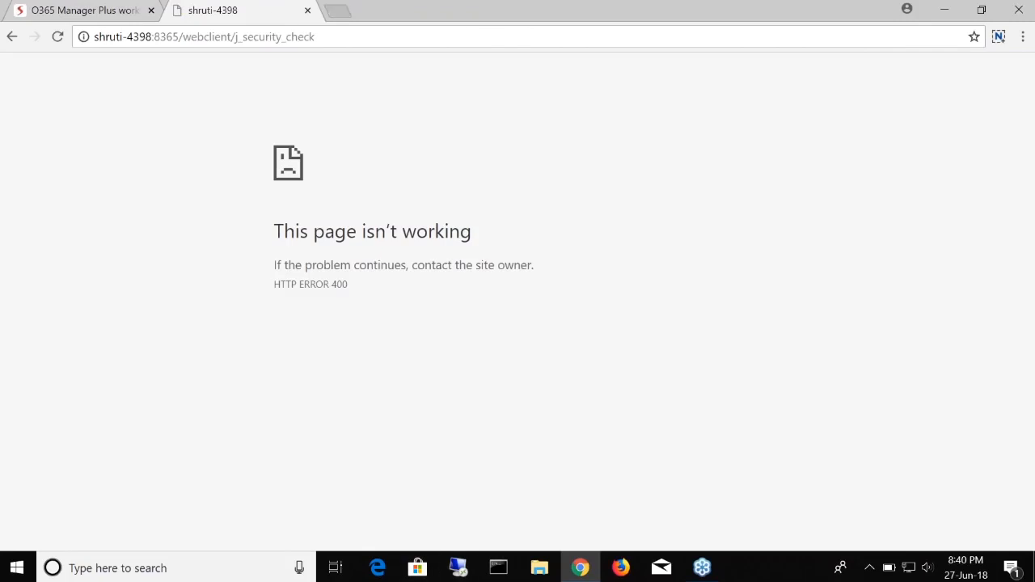
pyautogui.click(338, 10)
pyautogui.write('shruti-4398:8365')
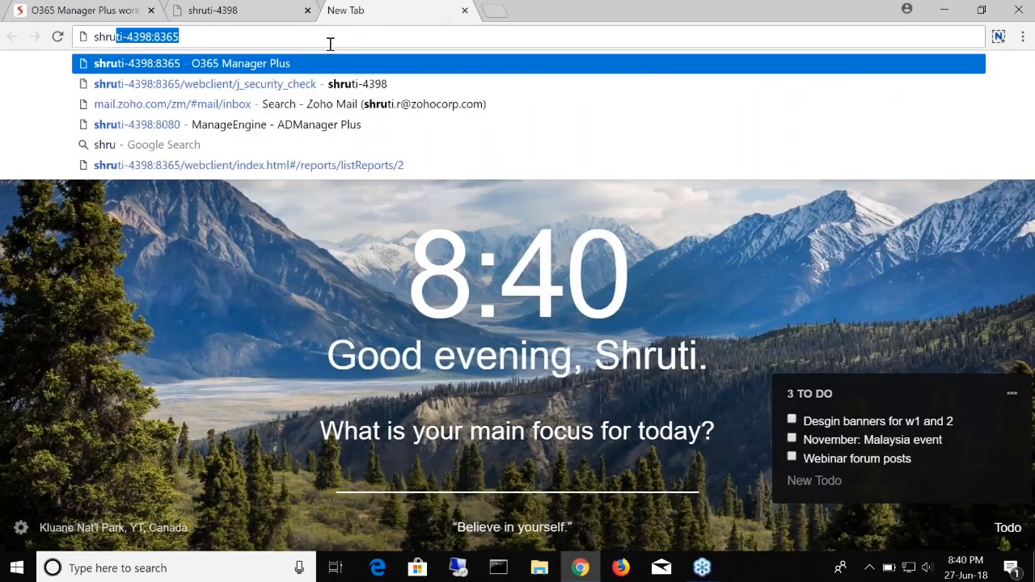
pyautogui.press('Return')
pyautogui.click(307, 10)
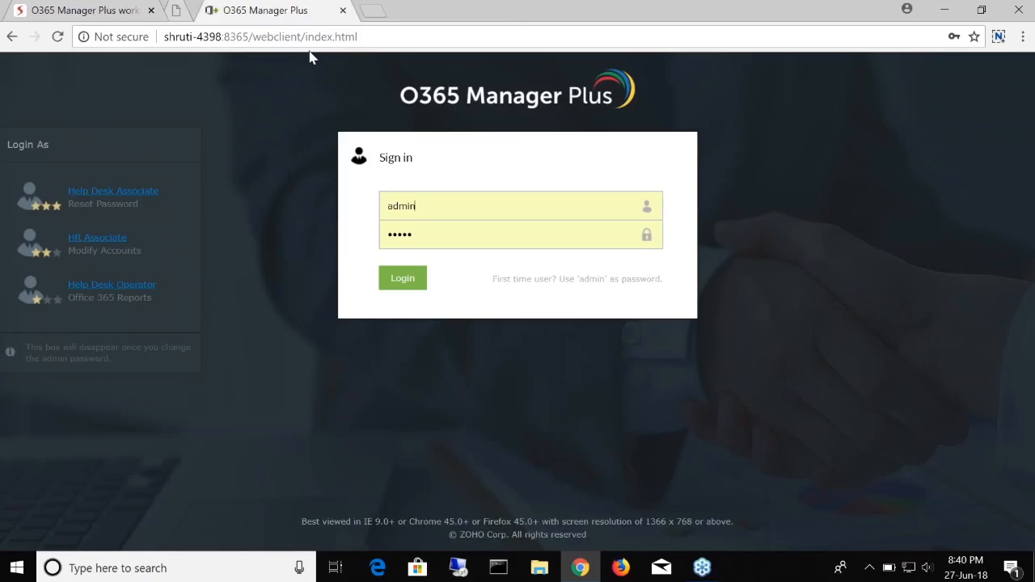
pyautogui.click(396, 283)
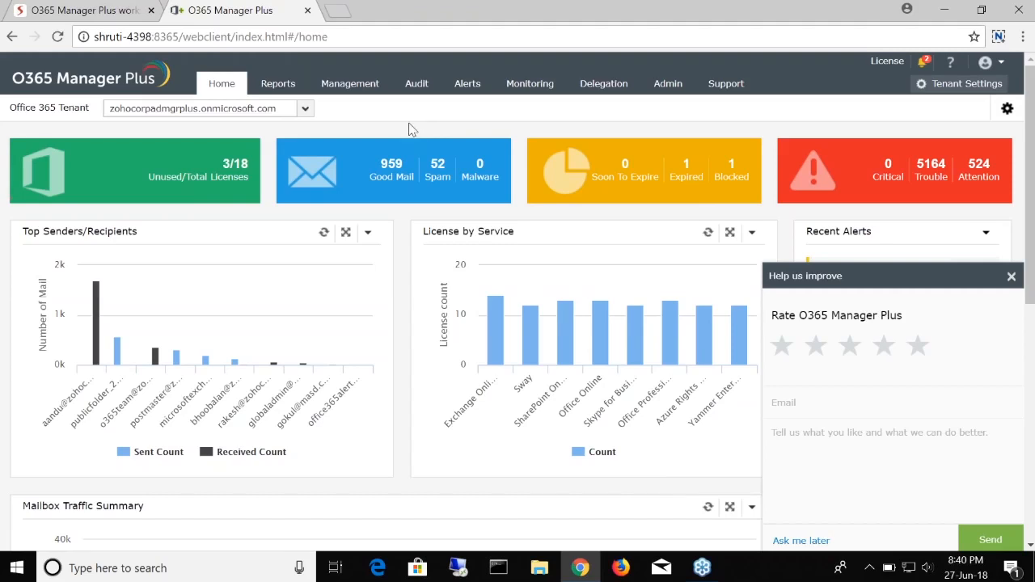
# Step: Go to the Management section, which opens on Mailbox Management tasks
pyautogui.click(350, 85)
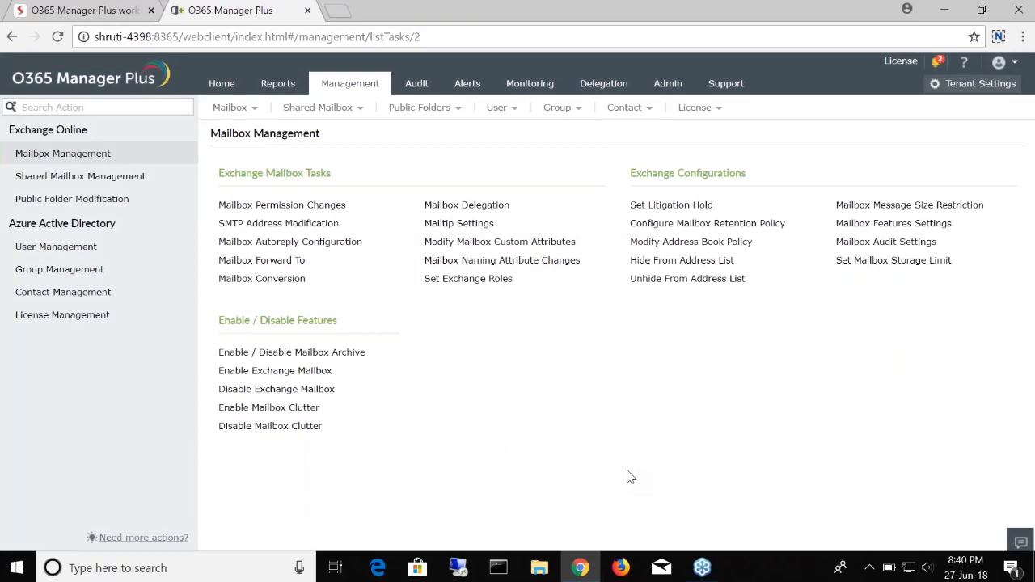
# Step: Show User Management under Azure Active Directory, glance at the slides, then come back
pyautogui.click(61, 249)
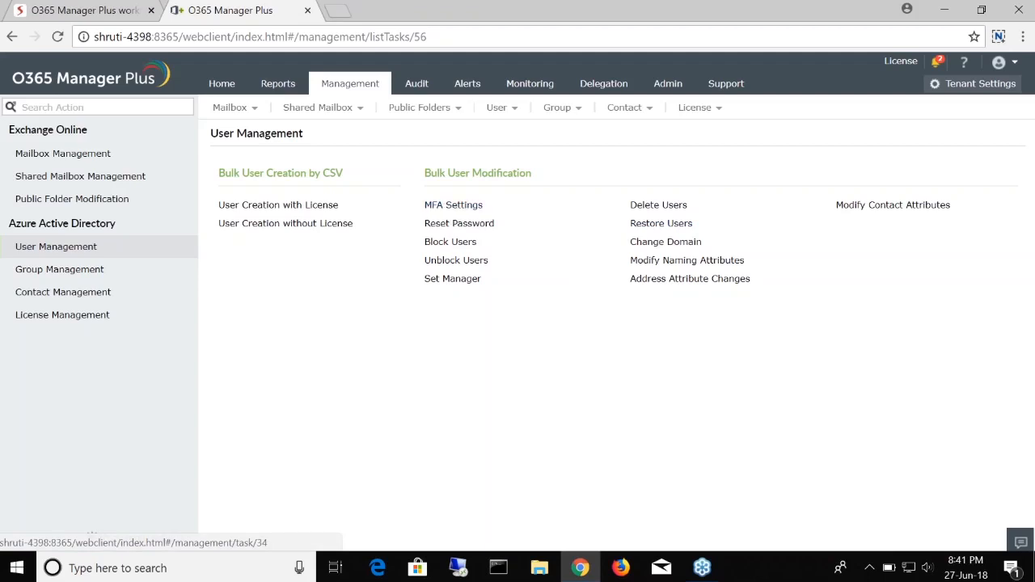
pyautogui.click(85, 10)
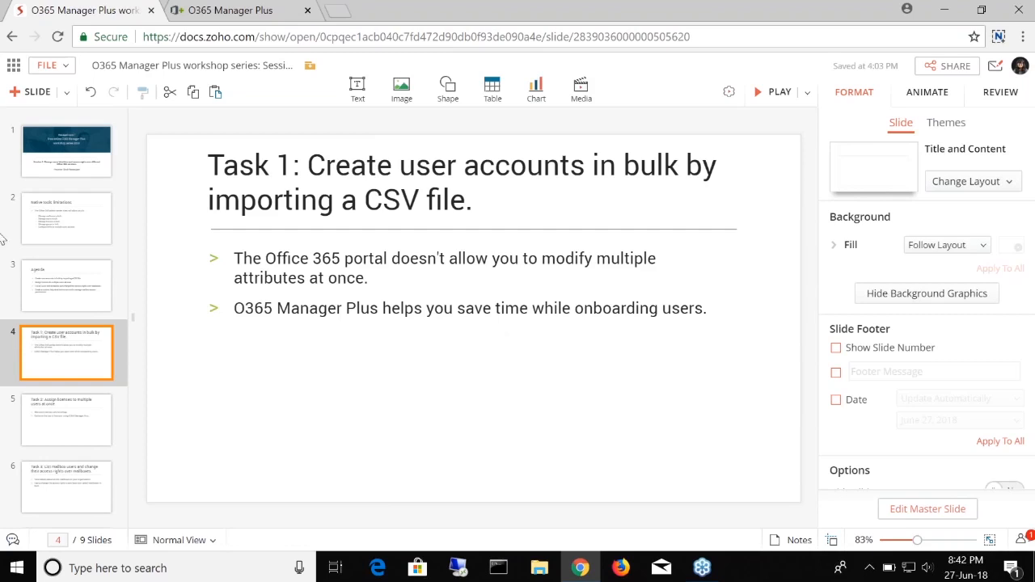
pyautogui.click(180, 8)
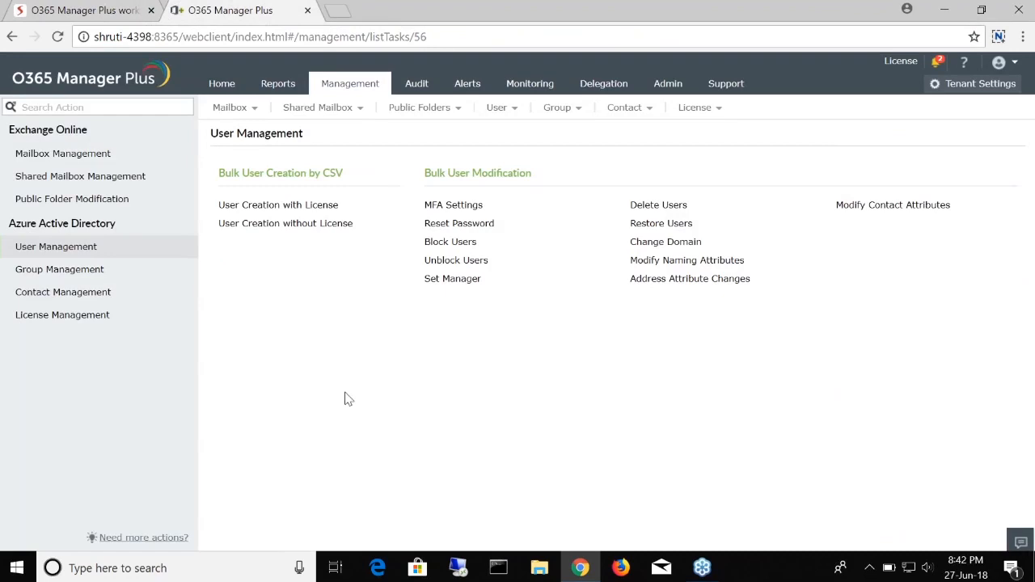
# Step: Start User Creation with License and select the Office 365 (Plan E3) license
pyautogui.click(276, 207)
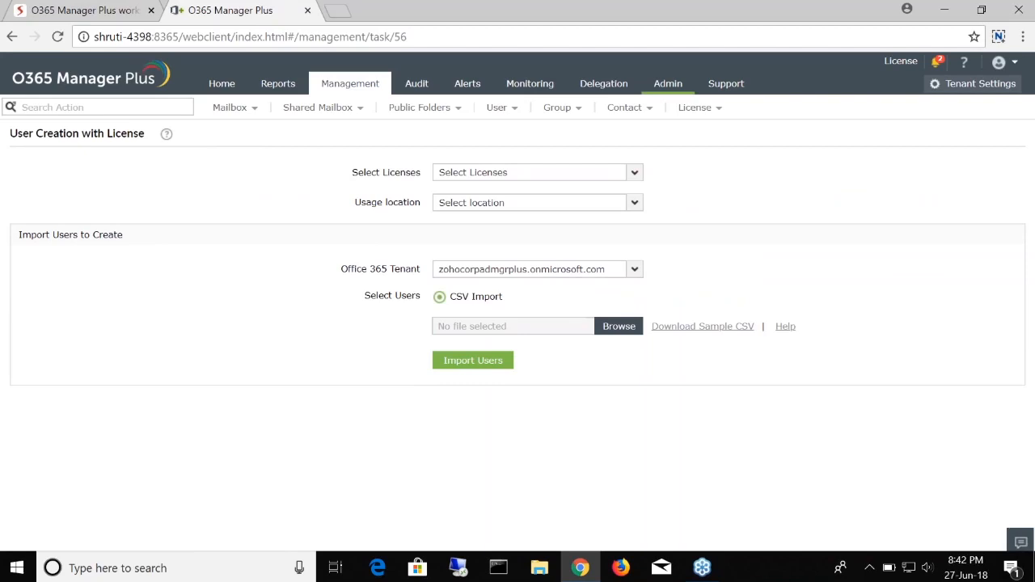
pyautogui.click(635, 173)
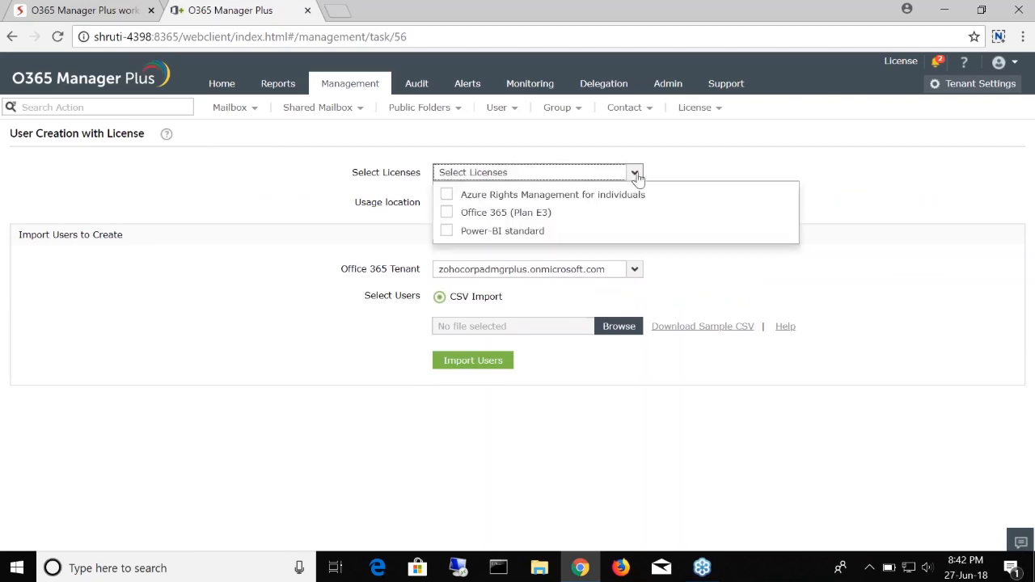
pyautogui.click(447, 214)
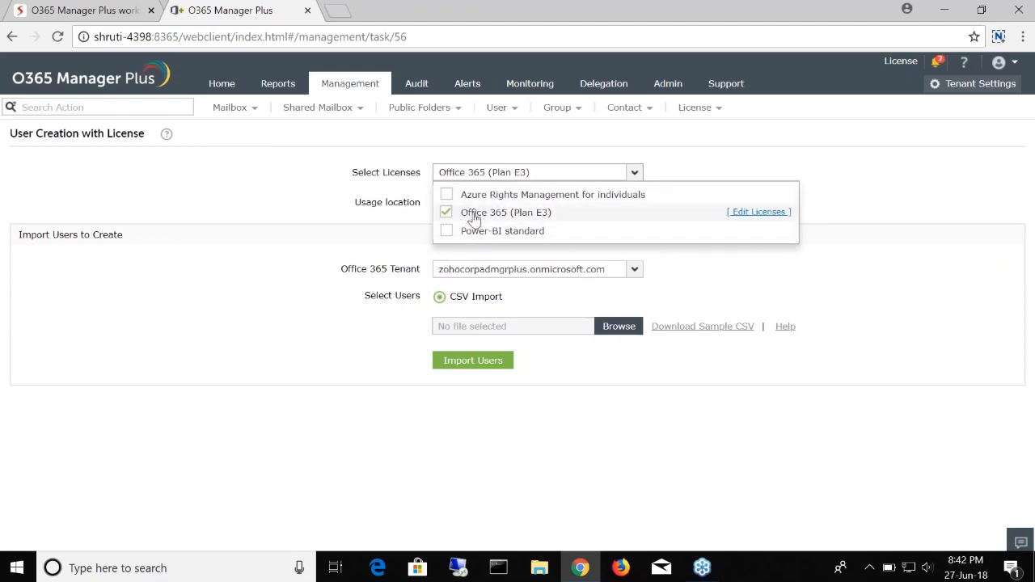
pyautogui.click(590, 173)
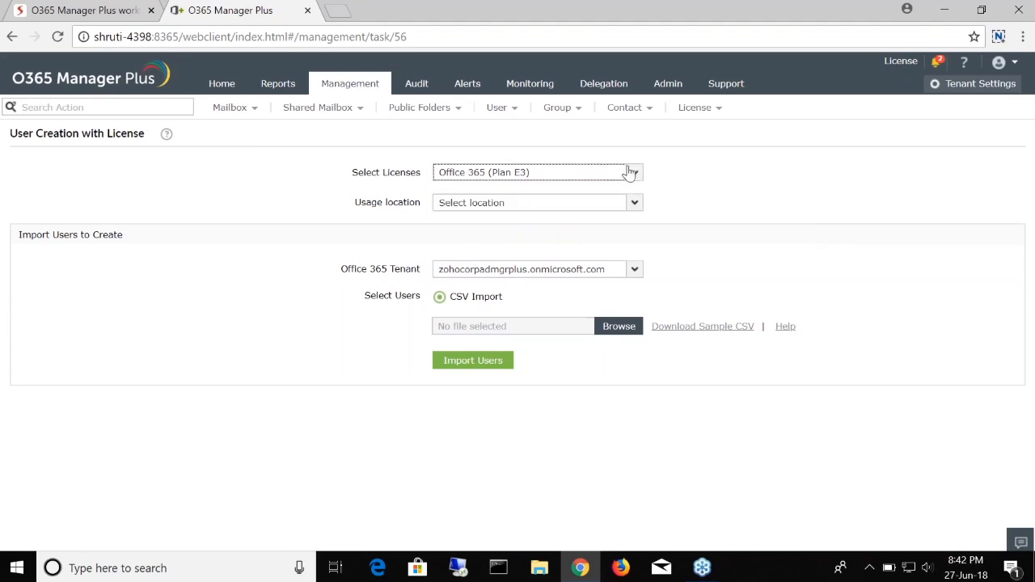
# Step: Set the usage location to United States, keeping the existing tenant
pyautogui.click(624, 205)
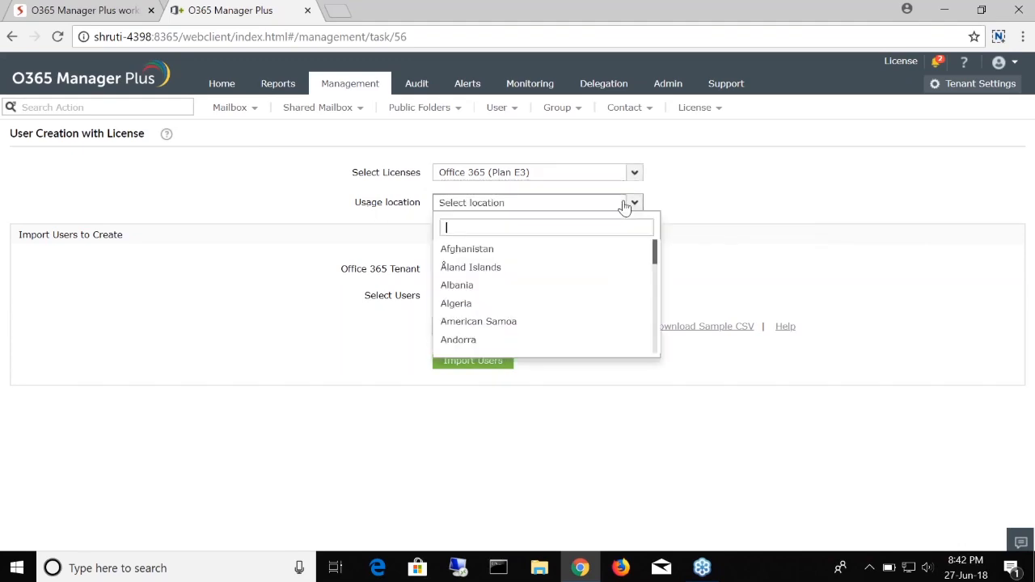
pyautogui.write('united')
pyautogui.press('Down')
pyautogui.press('Down')
pyautogui.press('Down')
pyautogui.press('Return')
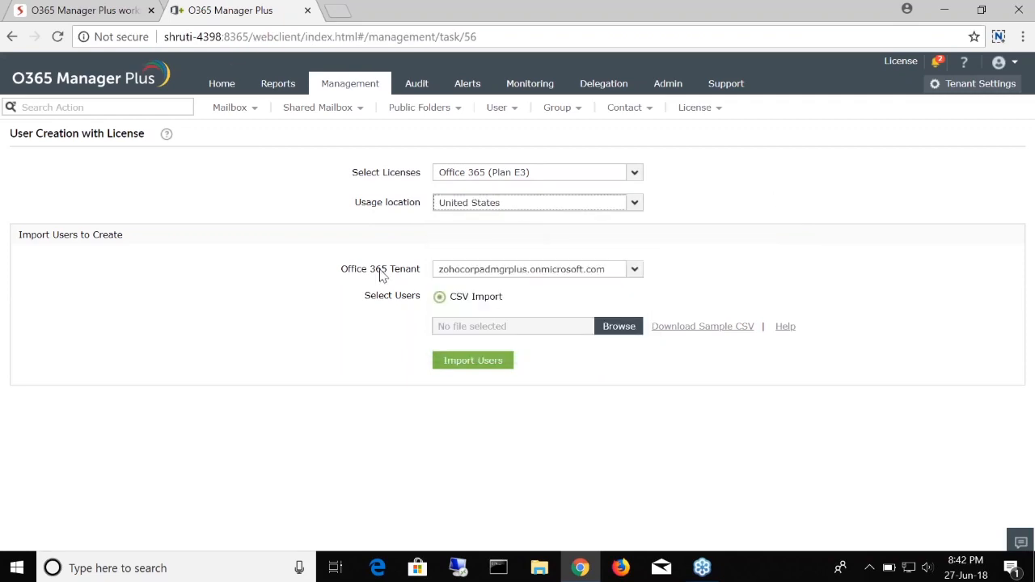
pyautogui.click(635, 272)
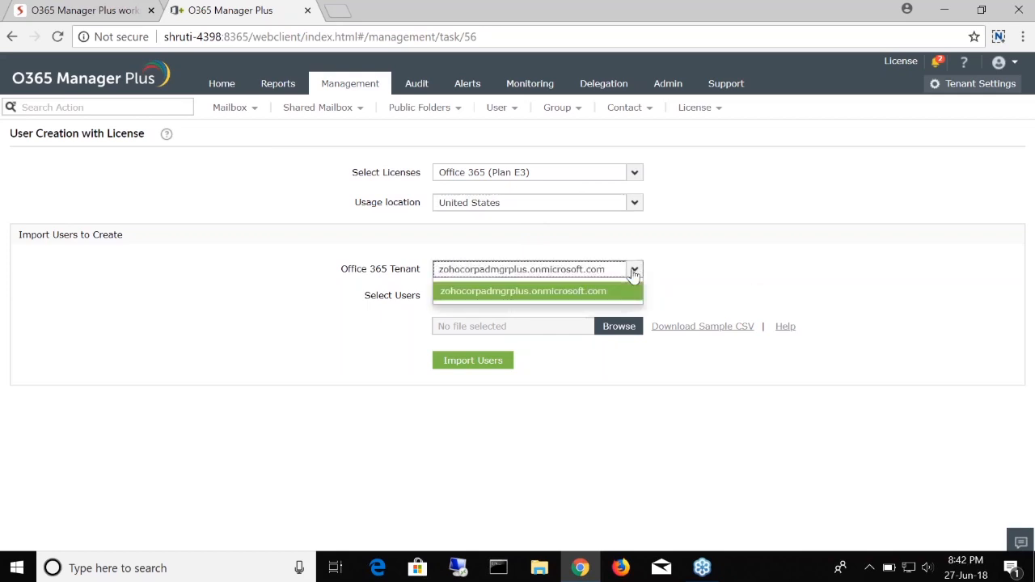
pyautogui.click(635, 274)
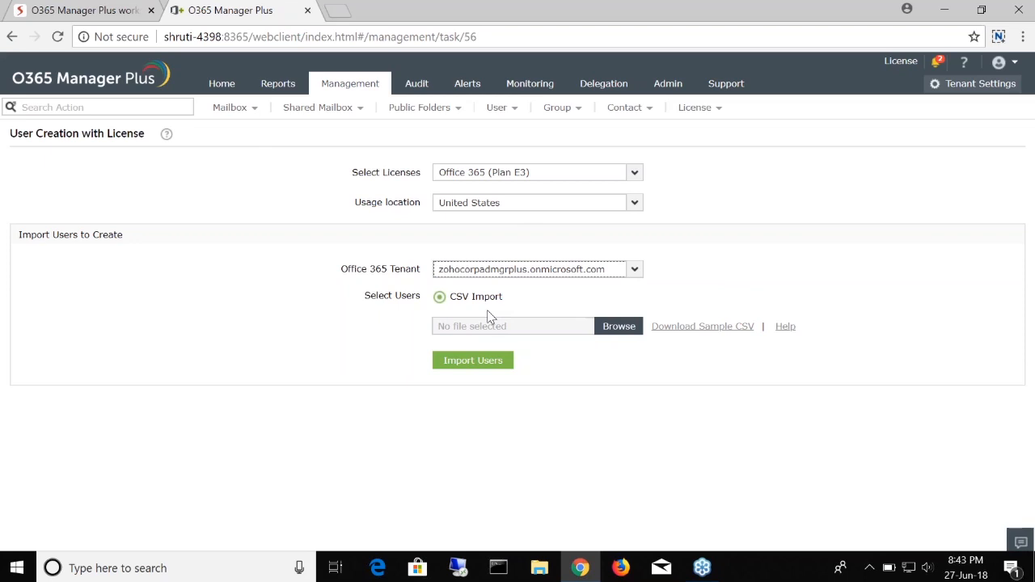
# Step: Open Onboard users.csv from the OMP folder in Excel to review it
pyautogui.click(538, 569)
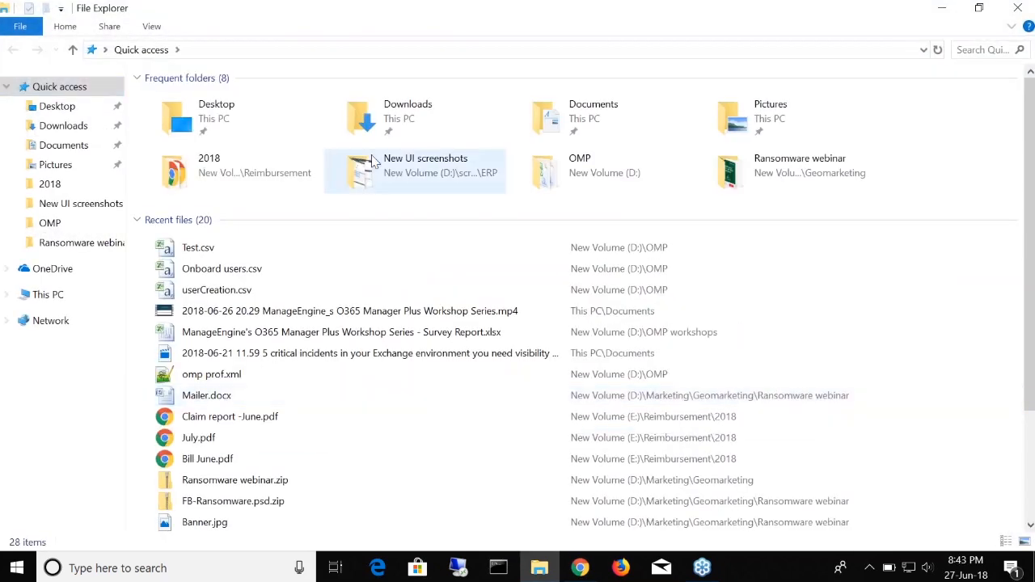
pyautogui.click(622, 171)
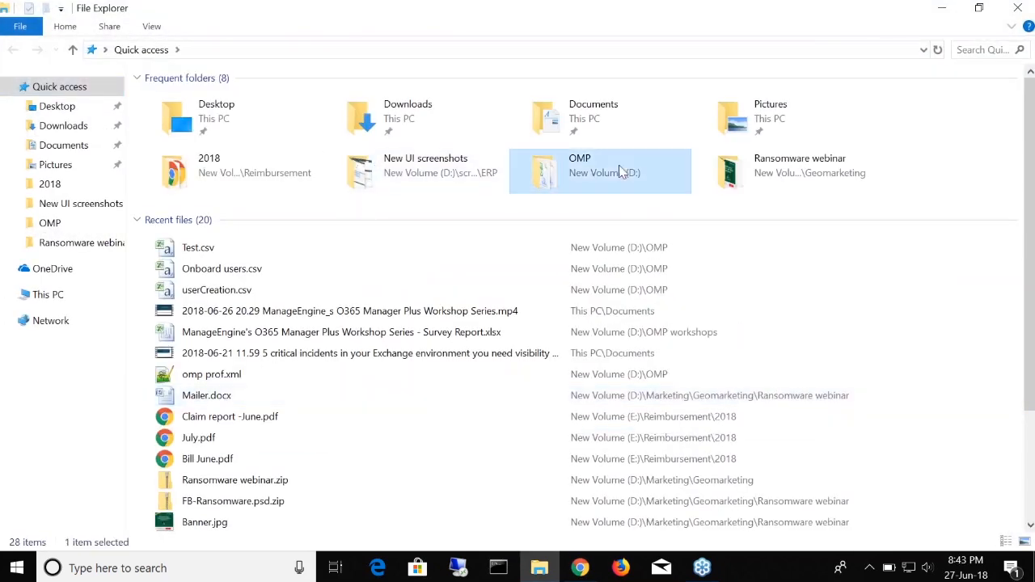
pyautogui.doubleClick(621, 171)
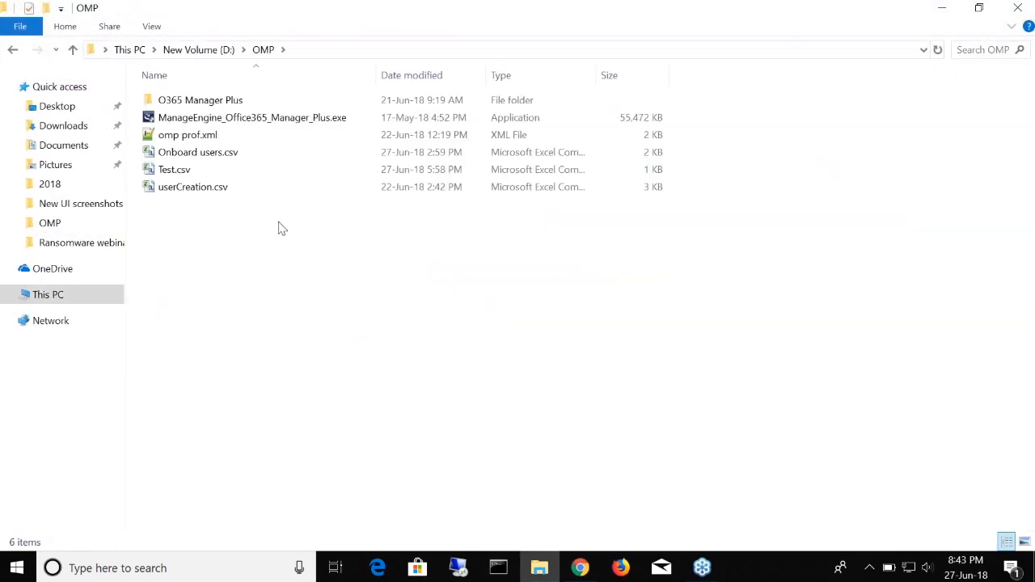
pyautogui.doubleClick(203, 155)
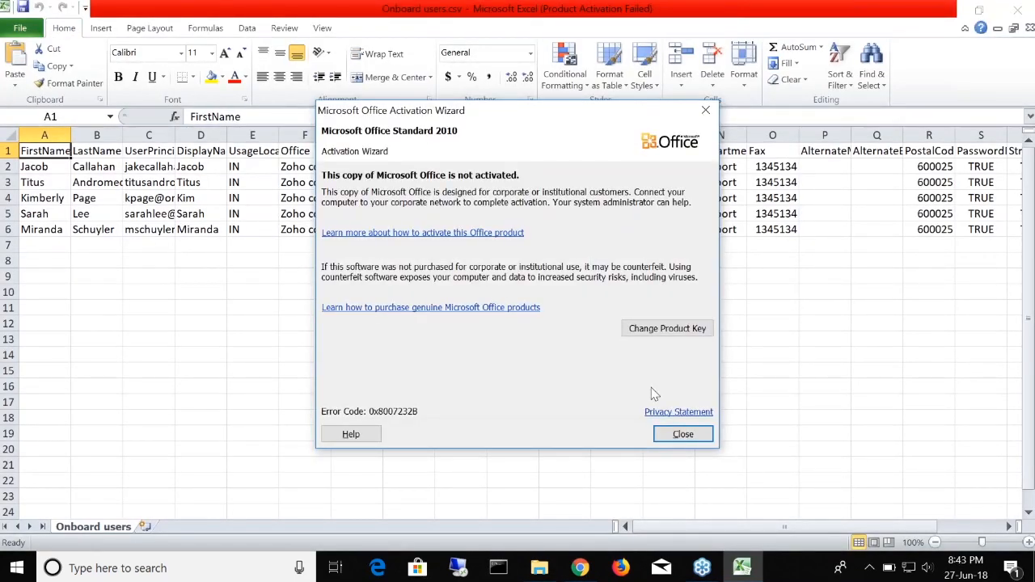
# Step: Dismiss the Office activation warning, review the five users, and return to O365 Manager Plus
pyautogui.click(670, 434)
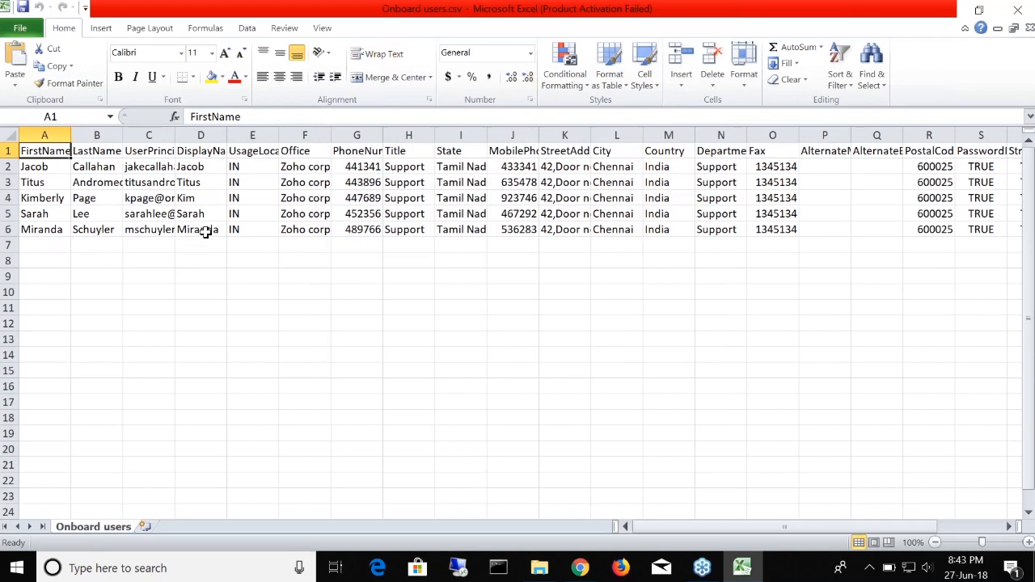
pyautogui.click(580, 568)
# Step: Select Onboard users.csv as the import file and import its five users
pyautogui.click(624, 332)
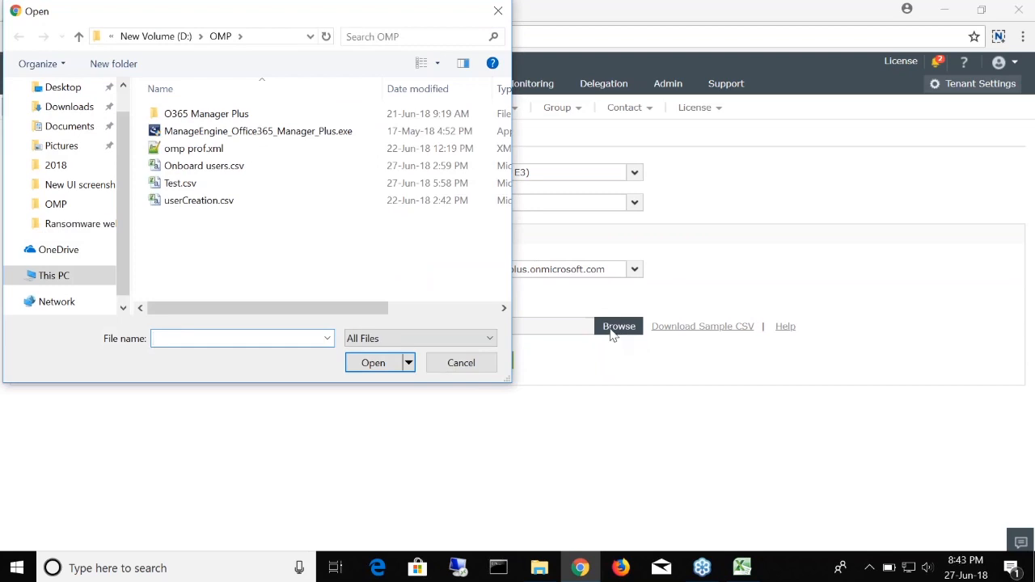
pyautogui.click(215, 174)
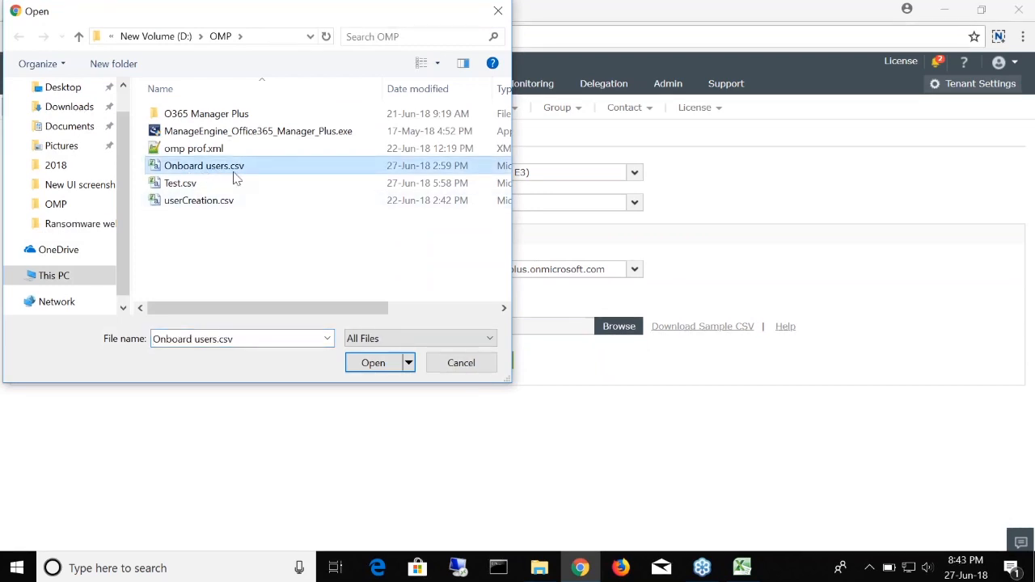
pyautogui.click(373, 365)
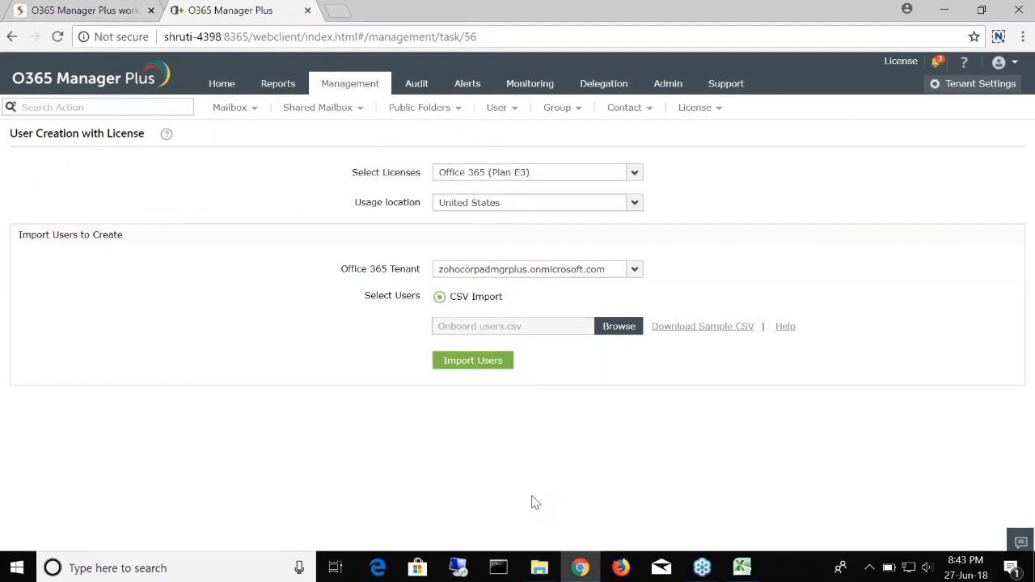
pyautogui.click(476, 362)
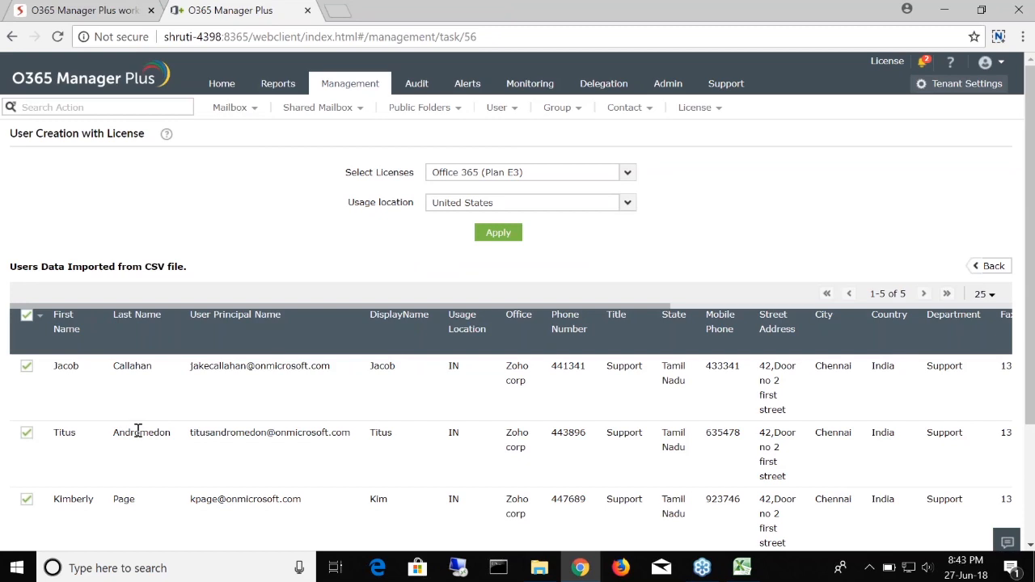
# Step: Review the five imported users, apply creation with Plan E3 and United States, and check the summary
pyautogui.scroll(-2, 139, 429)
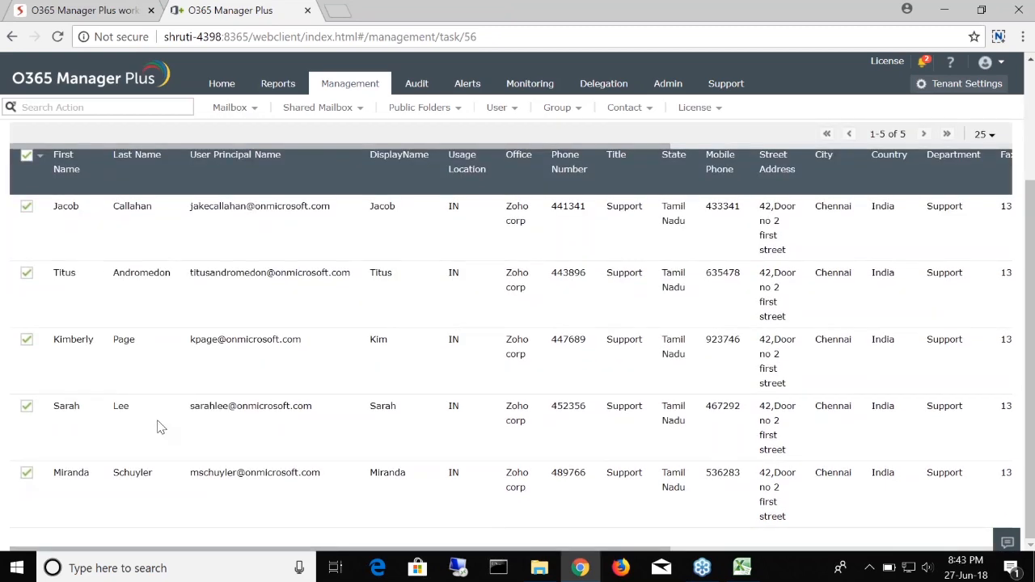
pyautogui.scroll(2, 159, 427)
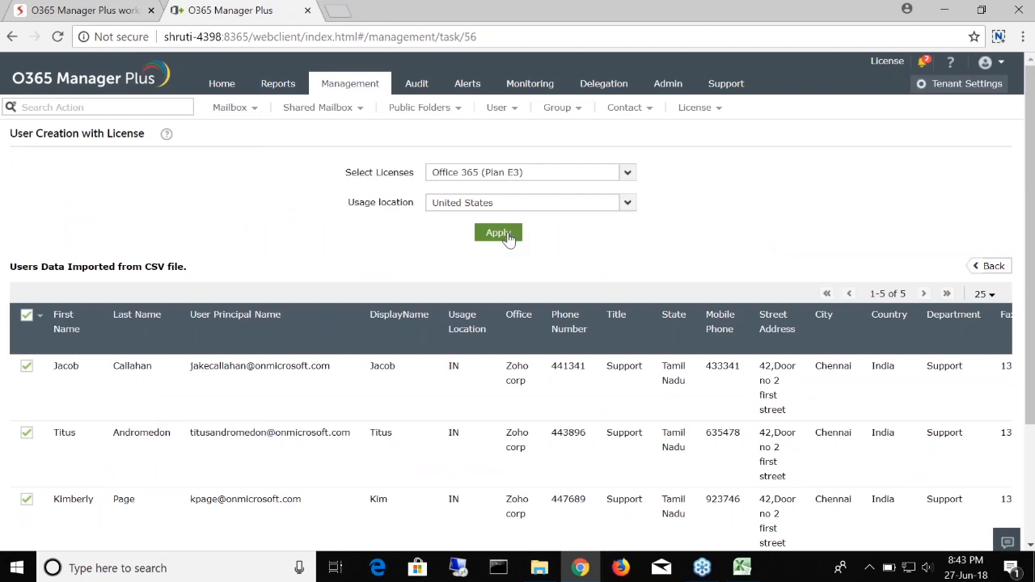
pyautogui.click(507, 234)
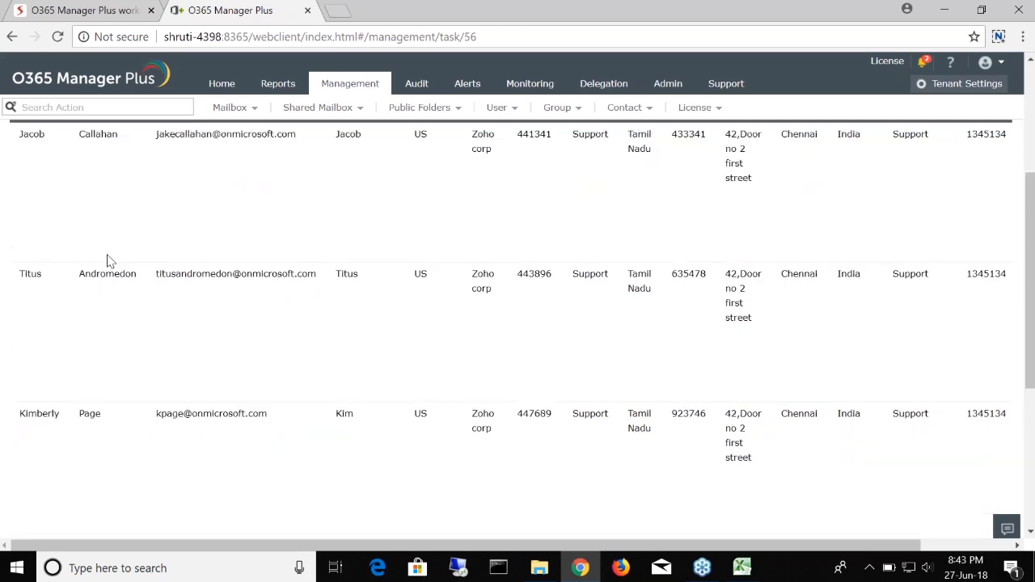
pyautogui.scroll(-2, 566, 203)
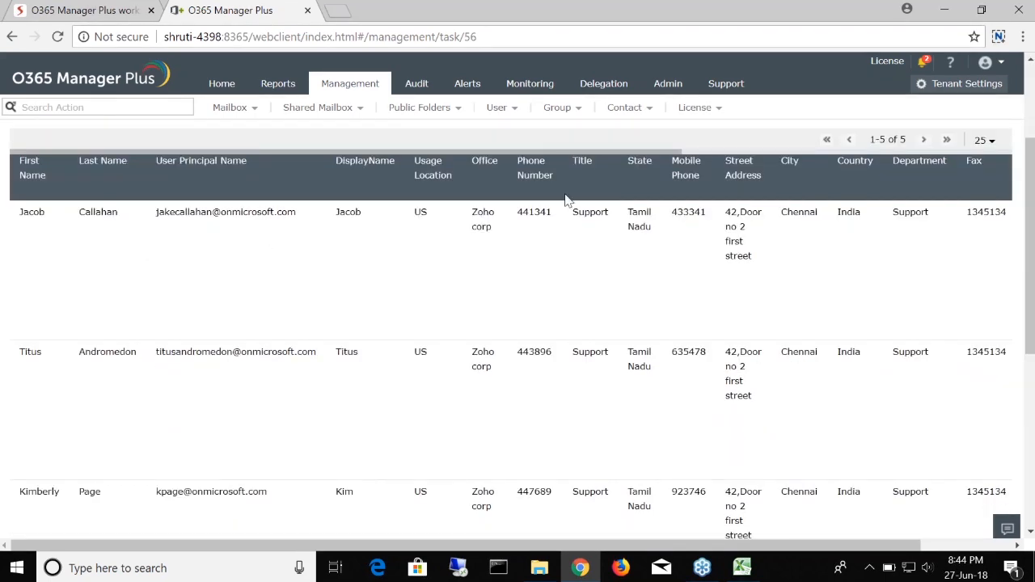
pyautogui.scroll(2, 566, 203)
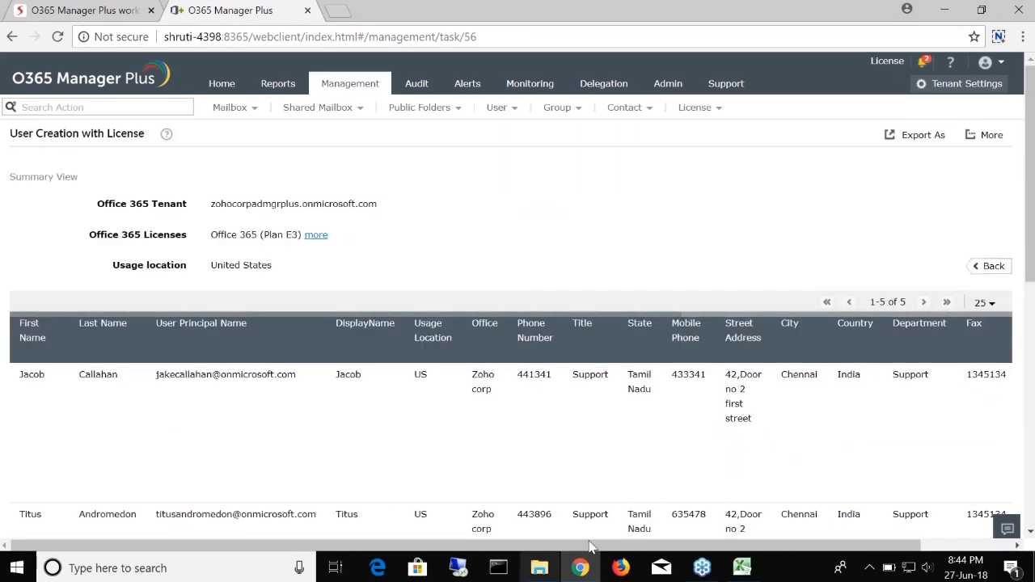
pyautogui.click(741, 567)
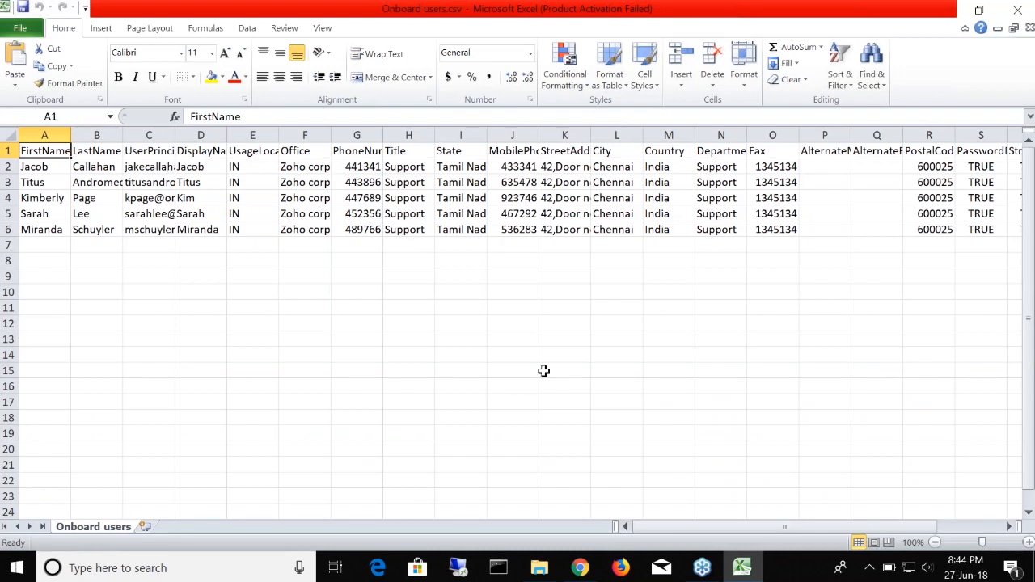
pyautogui.click(581, 568)
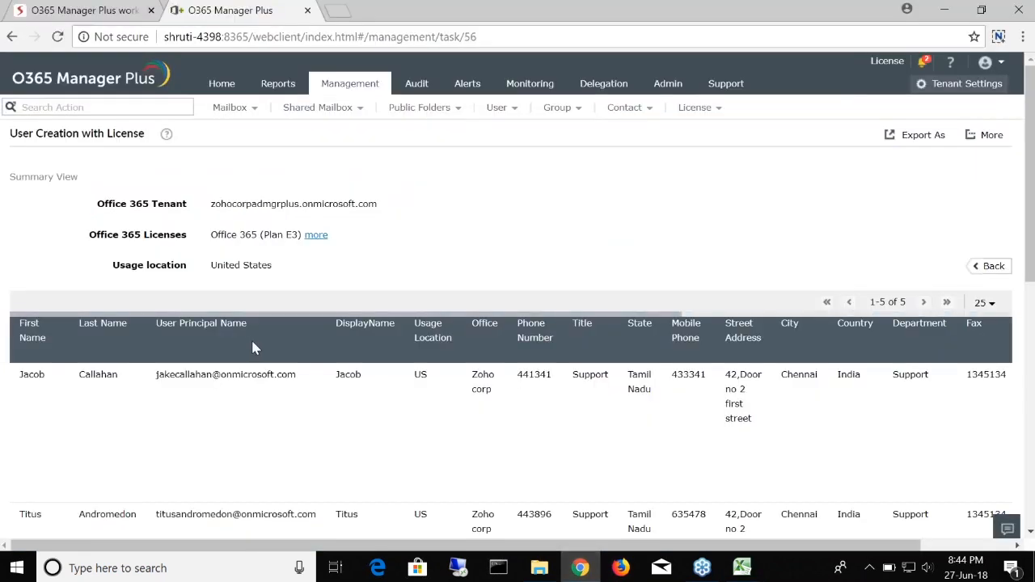
pyautogui.moveTo(448, 314); pyautogui.dragTo(775, 314)
pyautogui.moveTo(851, 316); pyautogui.dragTo(181, 341)
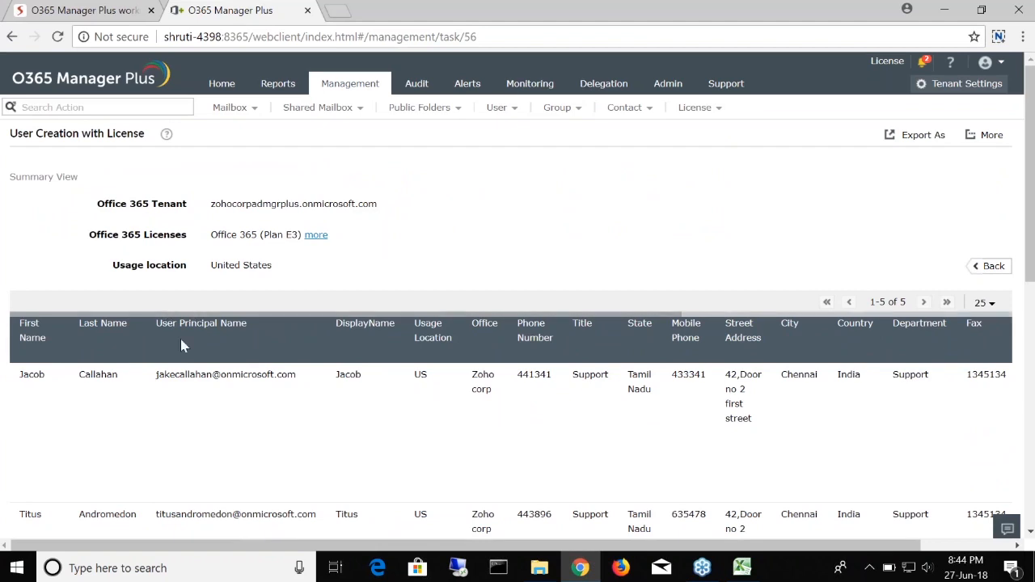
pyautogui.scroll(-6, 375, 377)
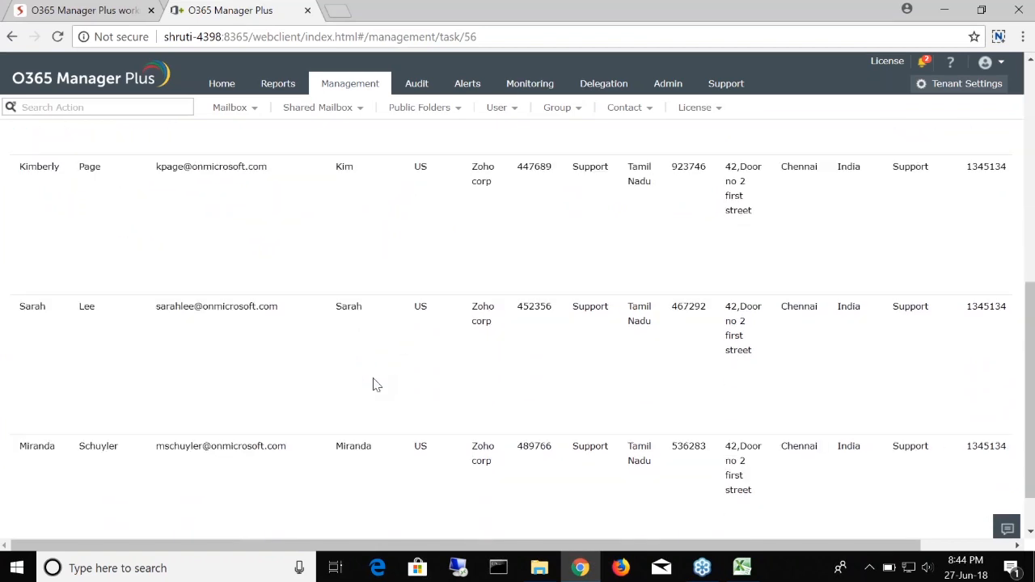
pyautogui.scroll(-1, 283, 385)
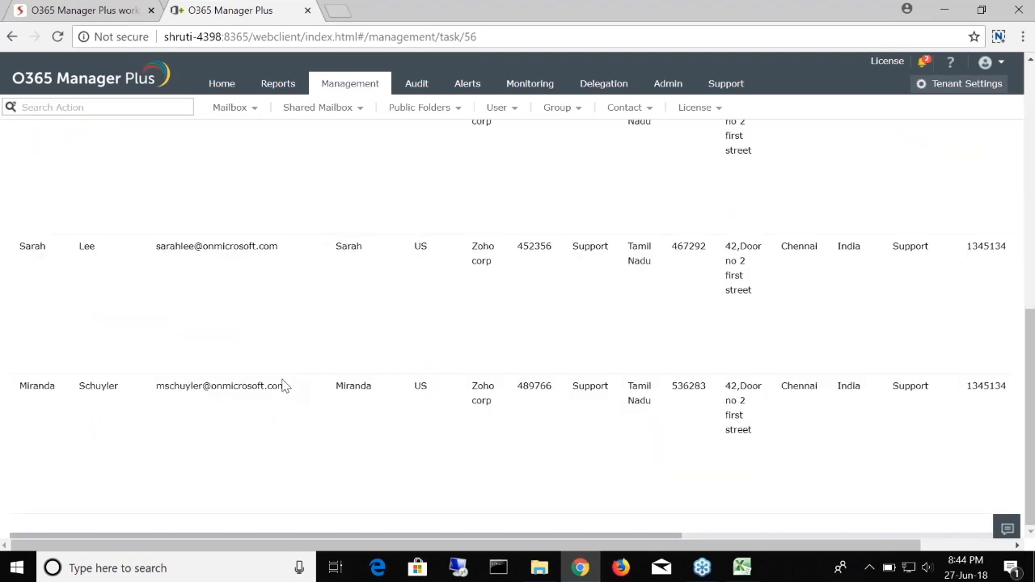
pyautogui.scroll(6, 283, 385)
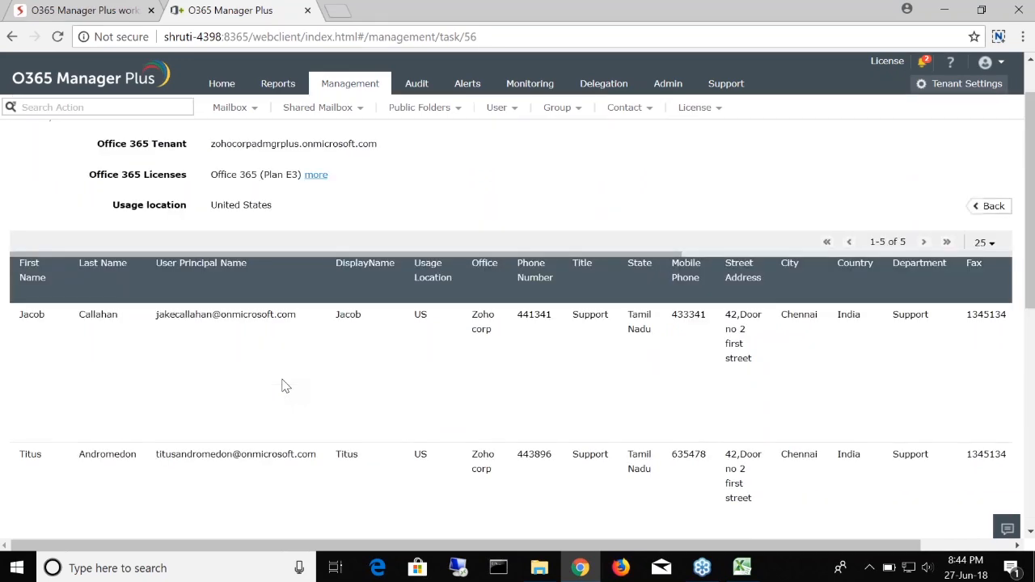
pyautogui.scroll(-6, 283, 386)
pyautogui.scroll(4, 283, 374)
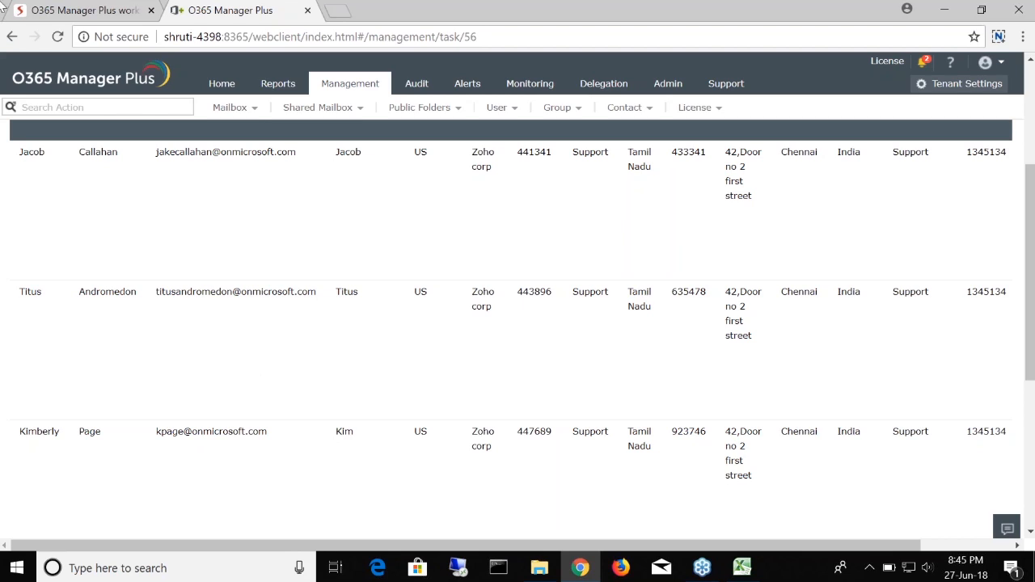
# Step: Play the Zoho Show deck full screen and advance to the Task 2 slide
pyautogui.click(56, 8)
pyautogui.click(778, 92)
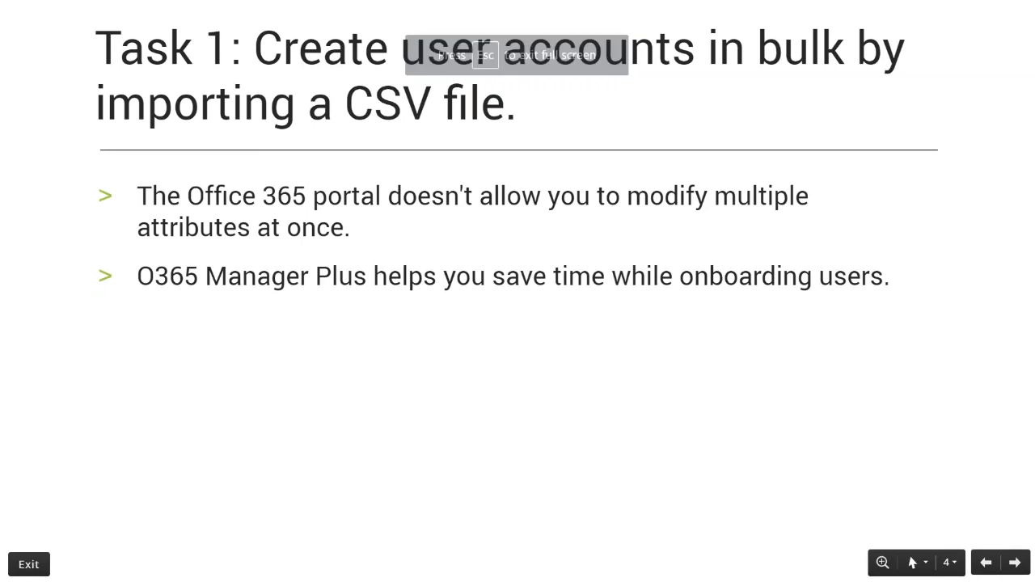
pyautogui.press('Right')
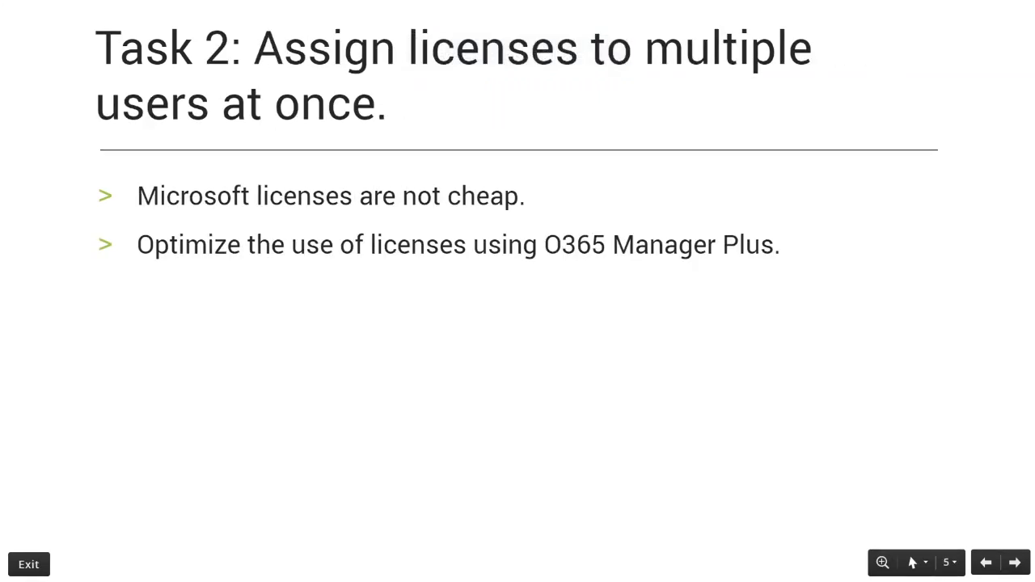
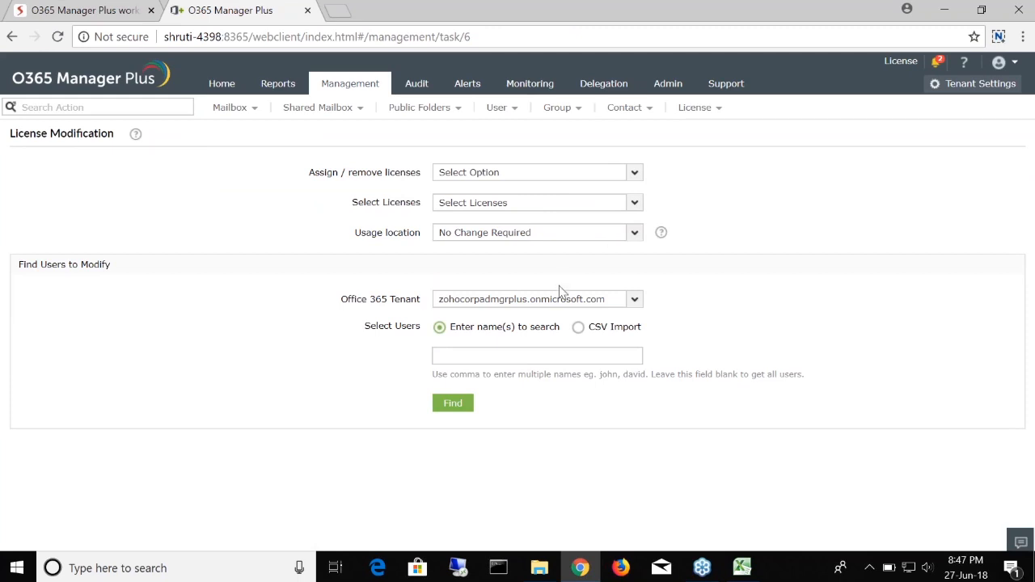
# Step: Choose 'Assign selected licenses' and tick the Power-BI standard license
pyautogui.click(612, 175)
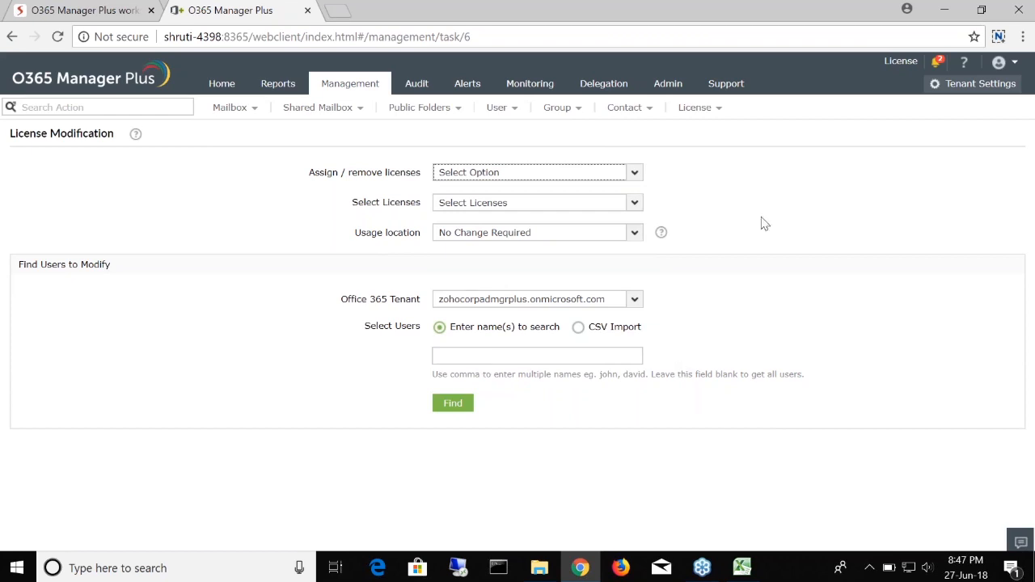
pyautogui.click(633, 181)
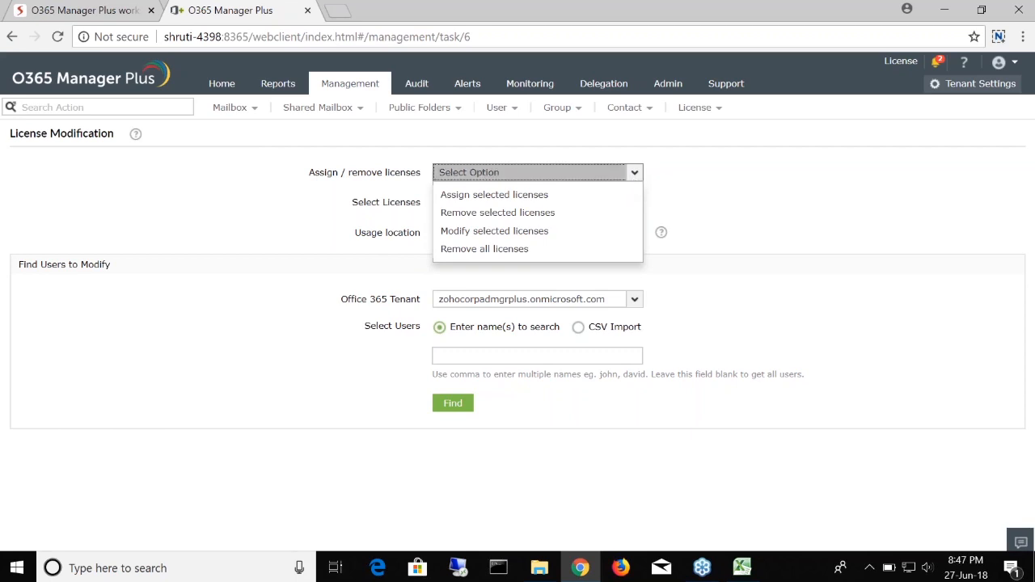
pyautogui.click(519, 202)
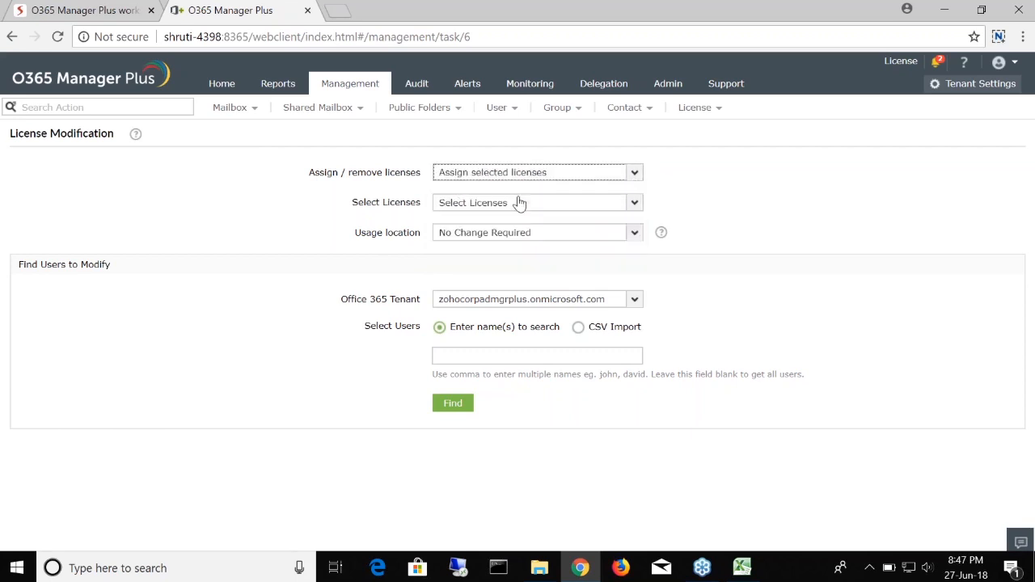
pyautogui.click(626, 204)
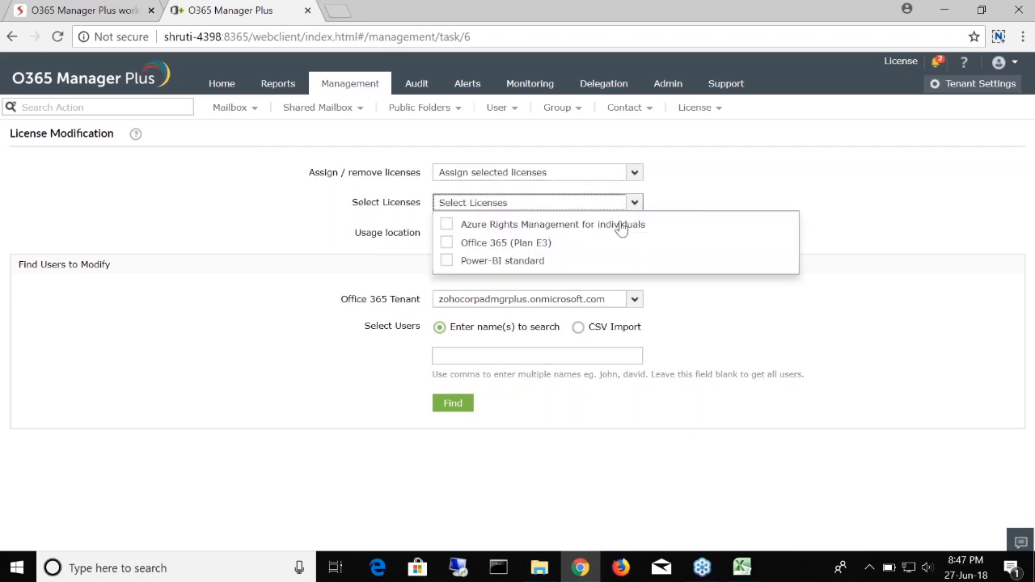
pyautogui.click(447, 260)
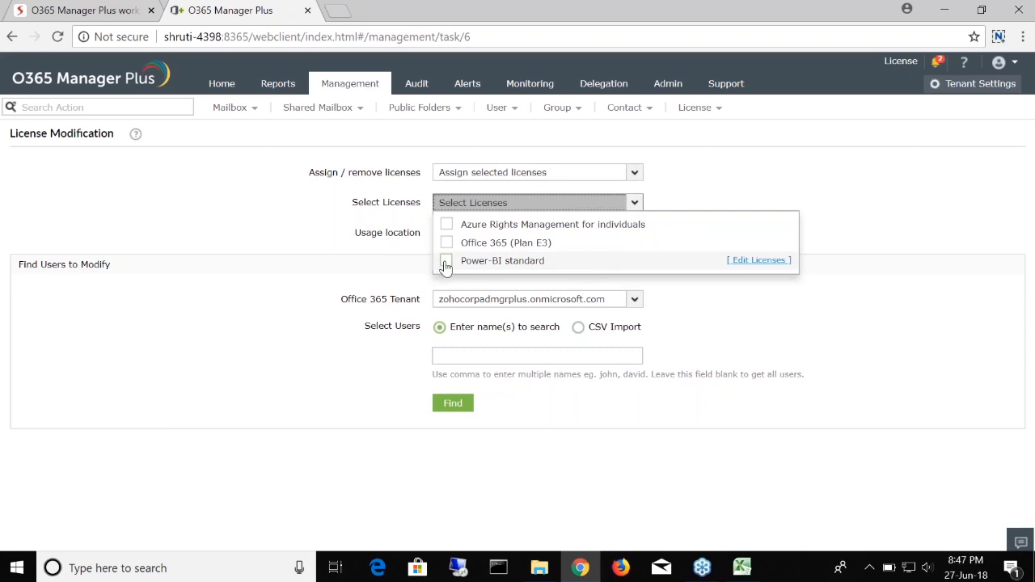
pyautogui.click(635, 208)
pyautogui.click(636, 204)
pyautogui.click(620, 208)
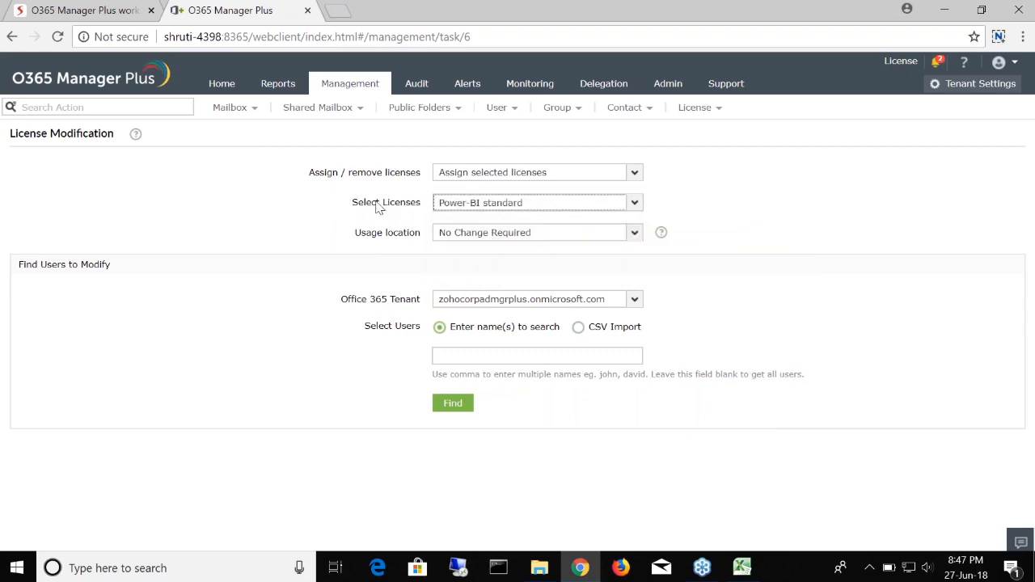
# Step: Set the usage location to United States
pyautogui.click(635, 234)
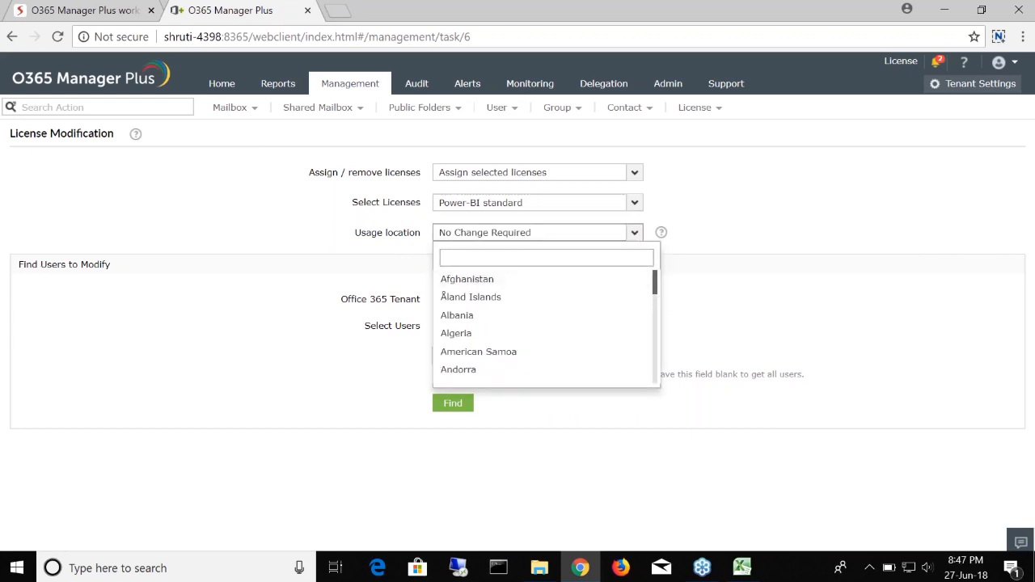
pyautogui.write('unit')
pyautogui.press('Down')
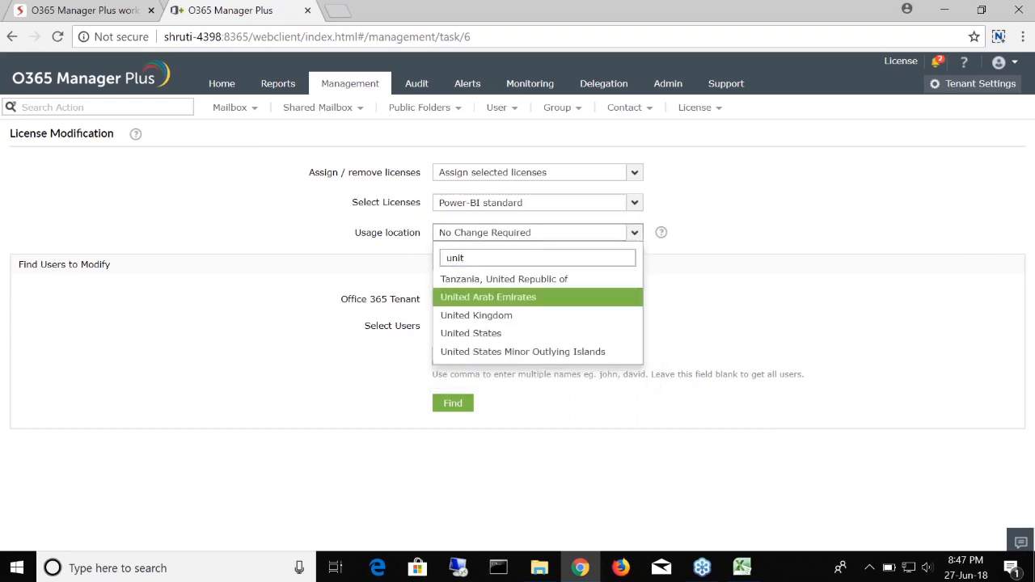
pyautogui.press('Down')
pyautogui.press('Down')
pyautogui.press('Return')
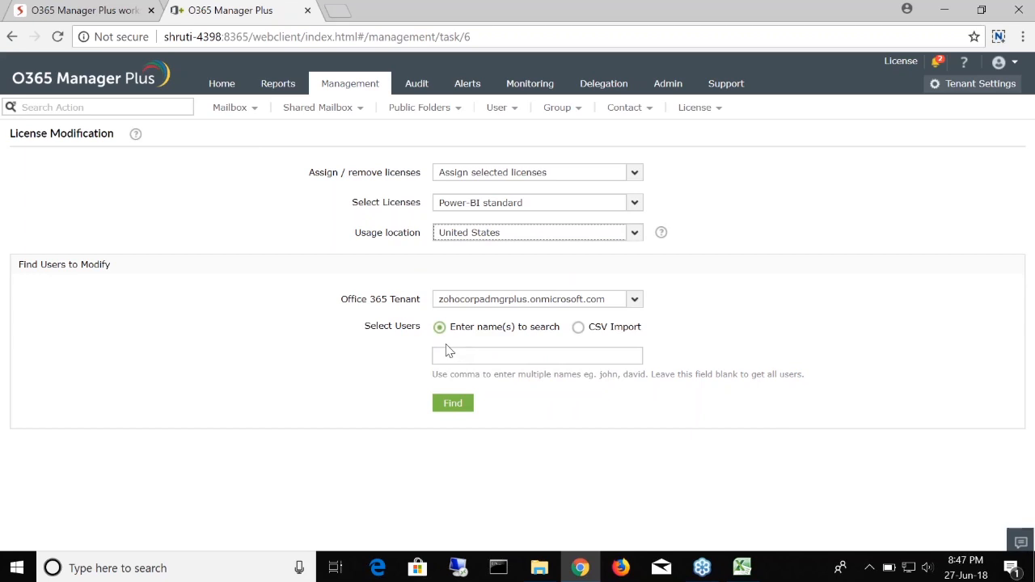
pyautogui.click(634, 300)
pyautogui.click(631, 304)
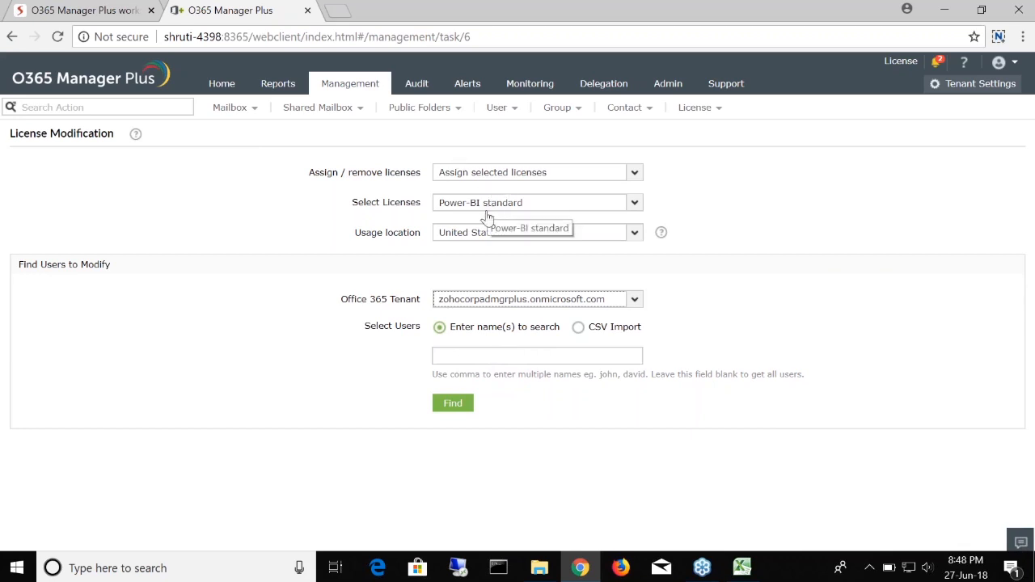
pyautogui.click(578, 326)
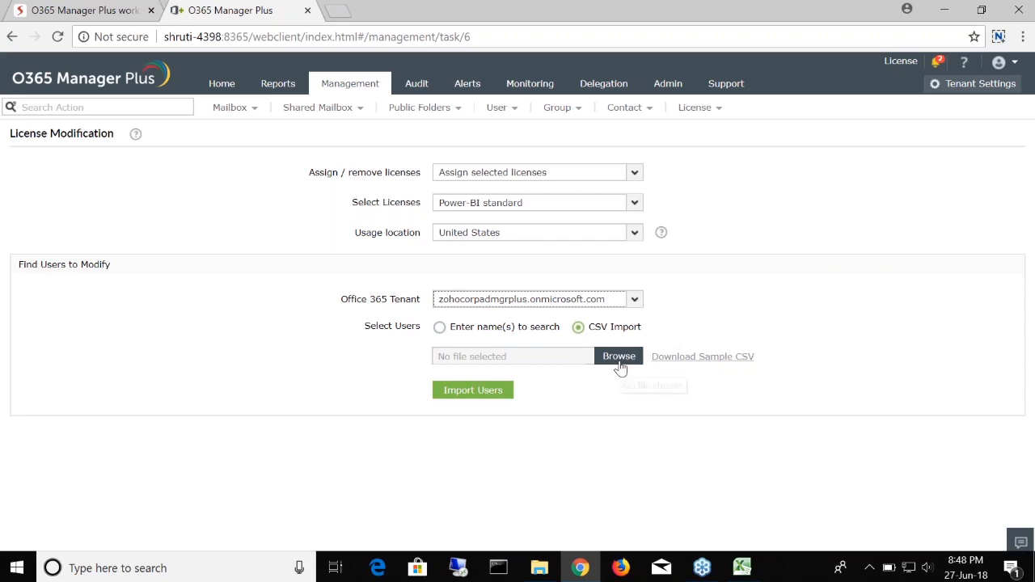
pyautogui.click(439, 326)
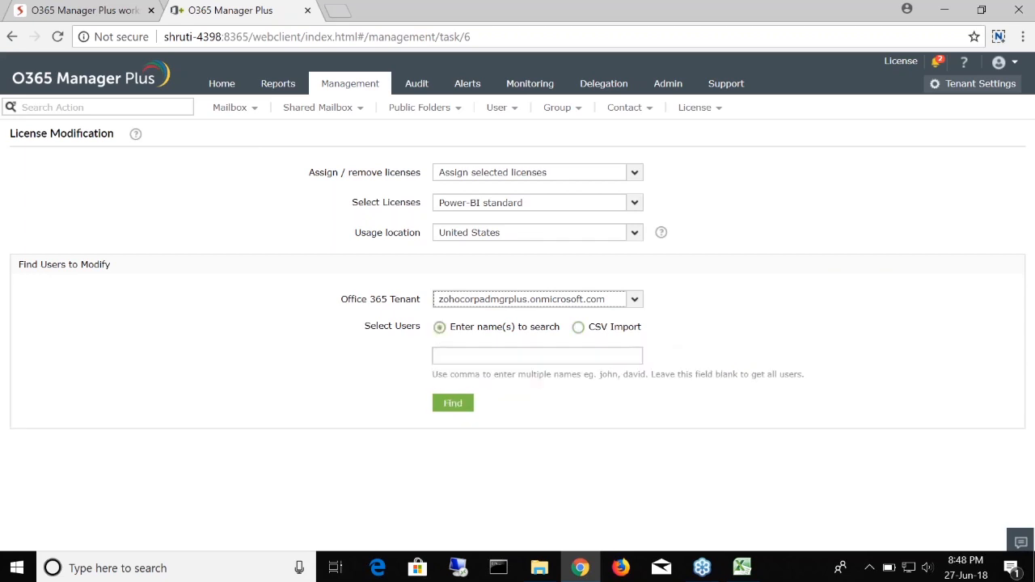
pyautogui.click(533, 357)
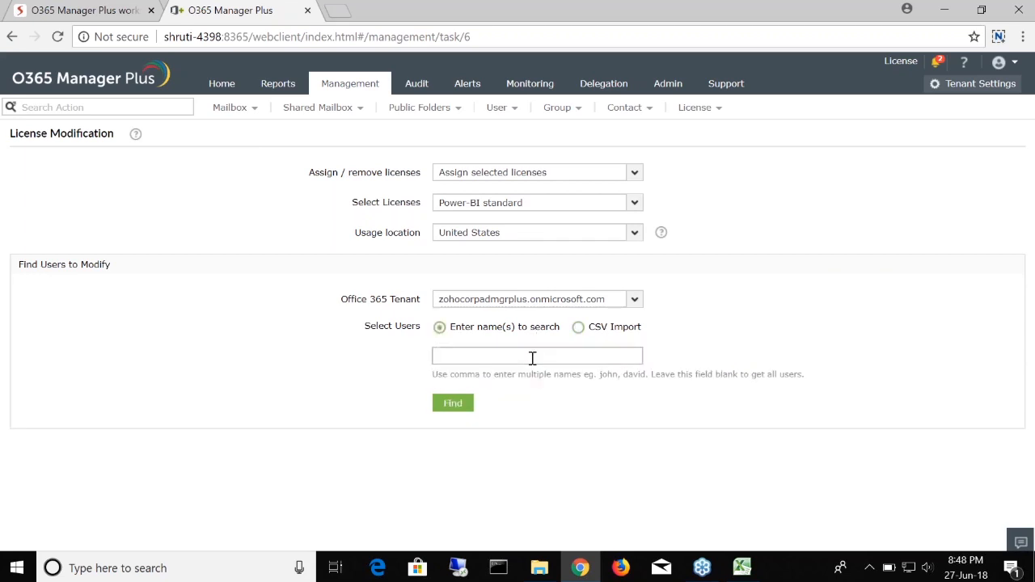
pyautogui.write('John')
pyautogui.moveTo(551, 349); pyautogui.dragTo(346, 355)
pyautogui.press('BackSpace')
# Step: Search with an empty name box to list all of the tenant's users
pyautogui.click(455, 403)
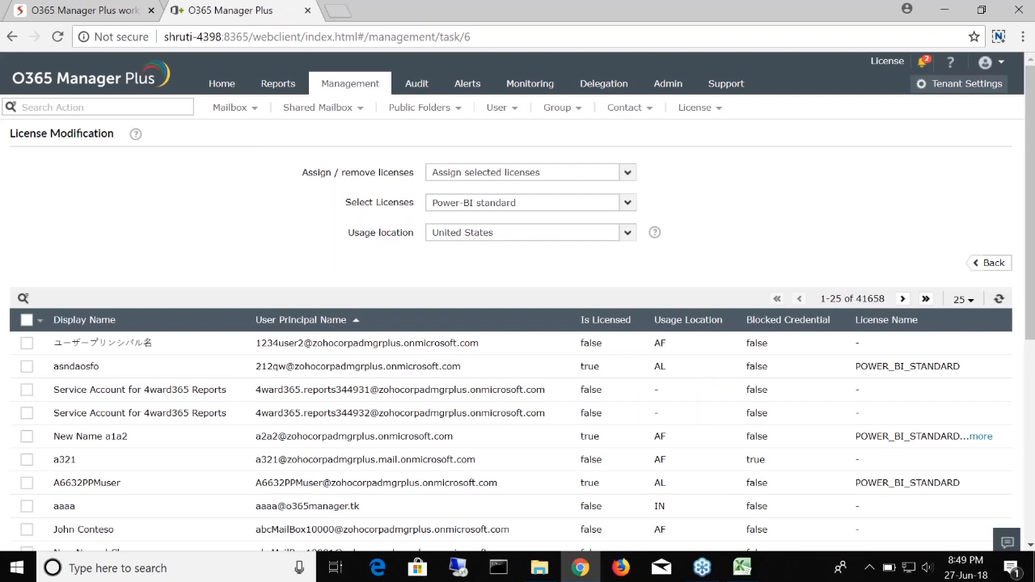
pyautogui.scroll(-5, 450, 359)
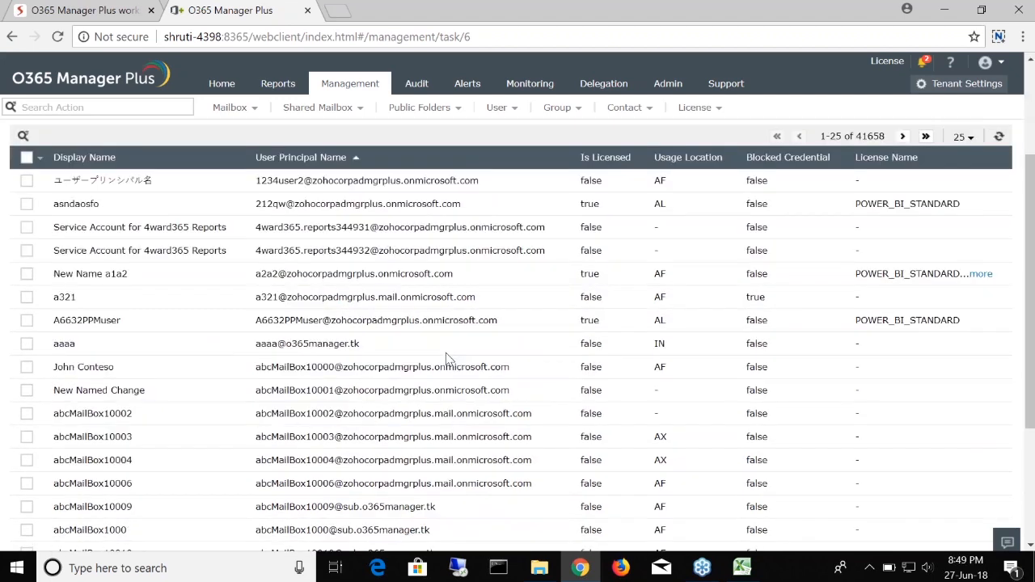
pyautogui.scroll(5, 451, 359)
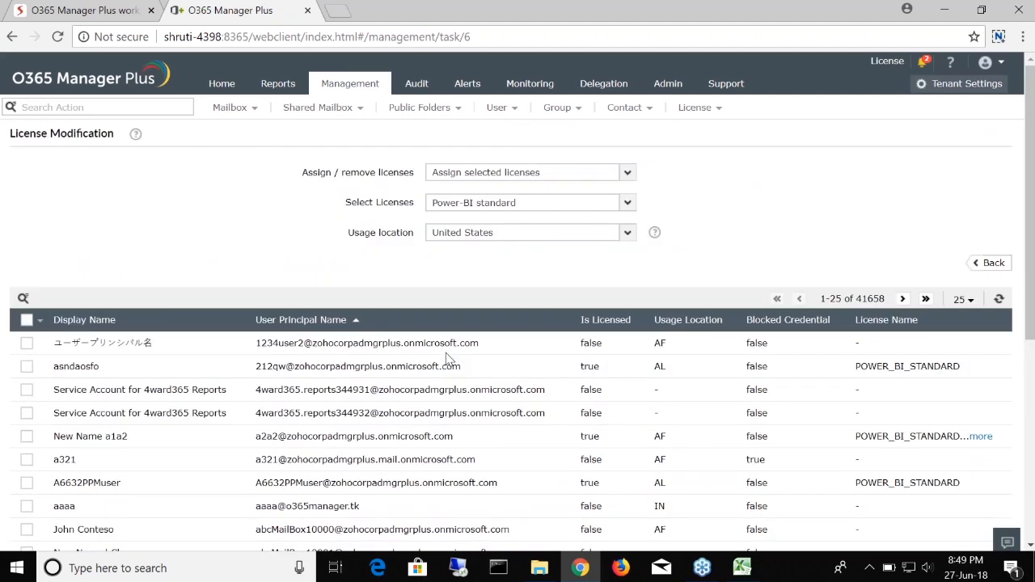
pyautogui.scroll(-2, 450, 359)
pyautogui.scroll(2, 450, 359)
pyautogui.scroll(-1, 18, 488)
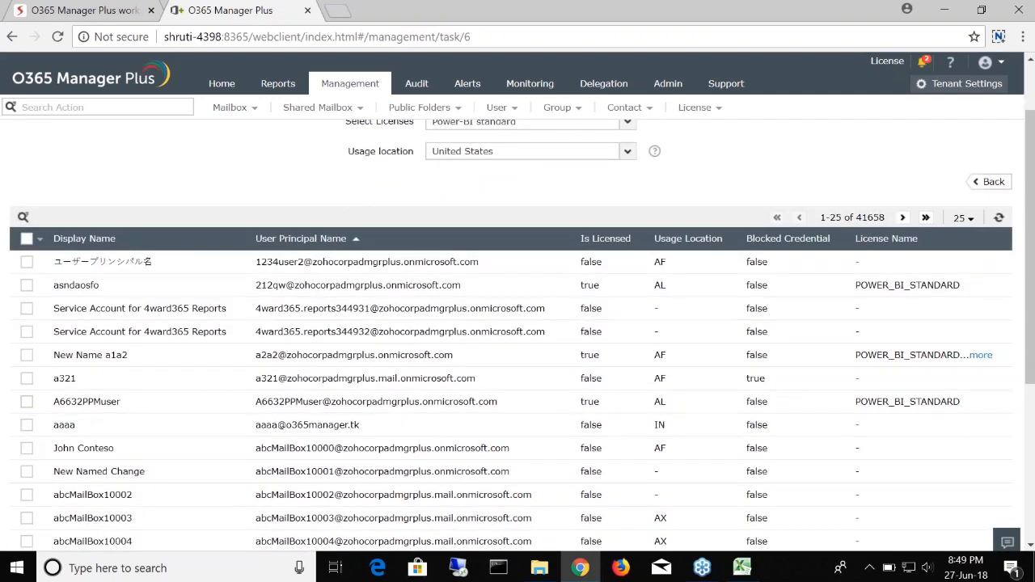
pyautogui.moveTo(55, 449); pyautogui.dragTo(91, 447)
pyautogui.click(91, 447)
# Step: Tick three users in the results grid and apply the license assignment
pyautogui.click(27, 448)
pyautogui.click(26, 425)
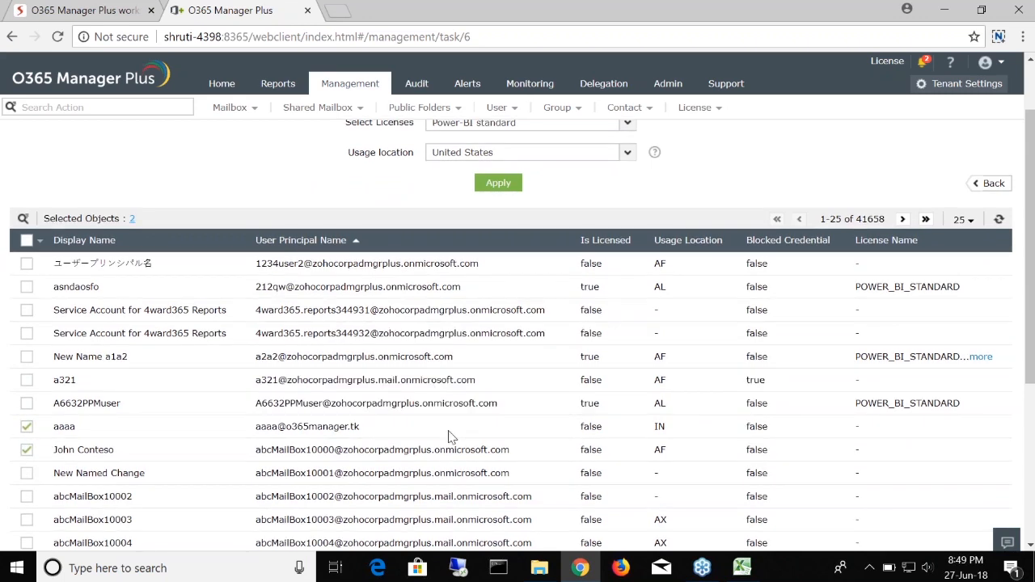
pyautogui.scroll(1, 451, 437)
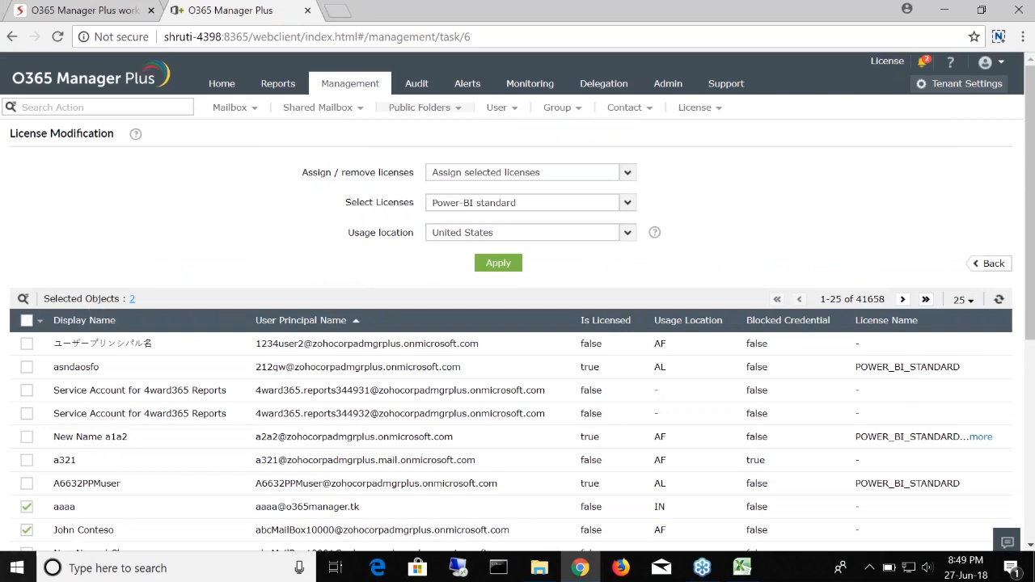
pyautogui.click(28, 483)
pyautogui.scroll(-2, 121, 496)
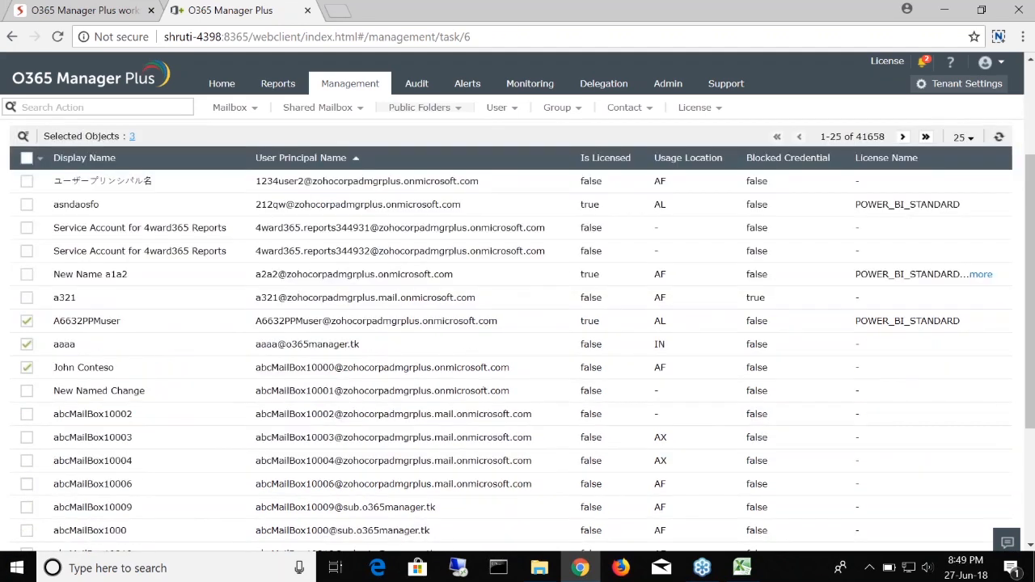
pyautogui.scroll(2, 511, 460)
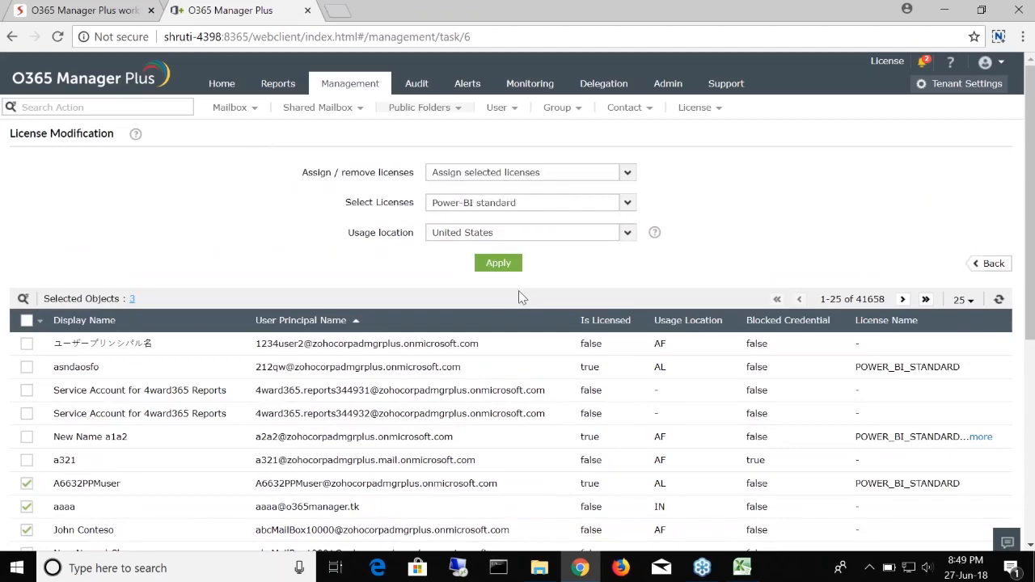
pyautogui.click(503, 275)
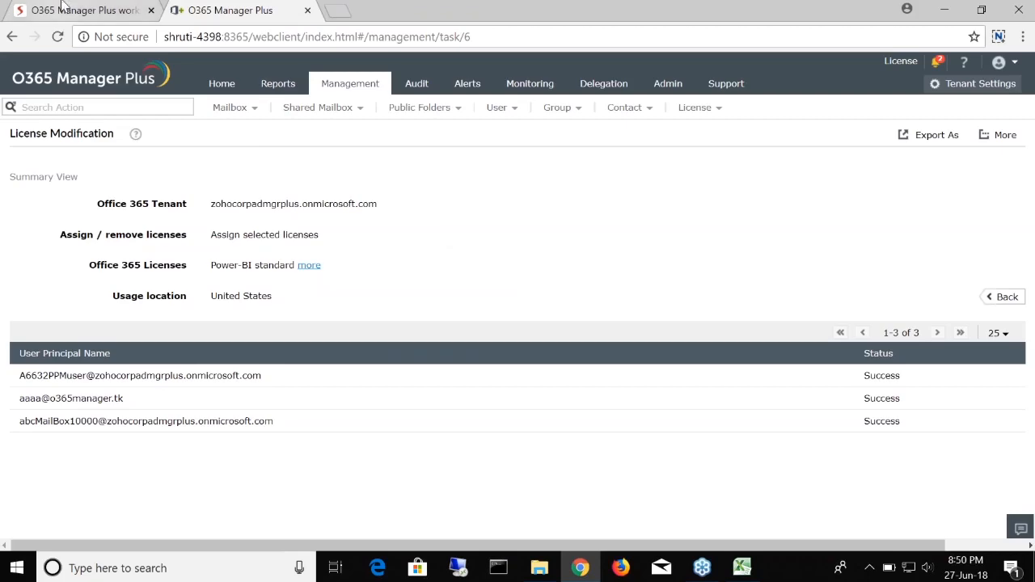
# Step: Play the Zoho Show deck and advance to the Task 3 slide
pyautogui.click(8, 10)
pyautogui.click(776, 93)
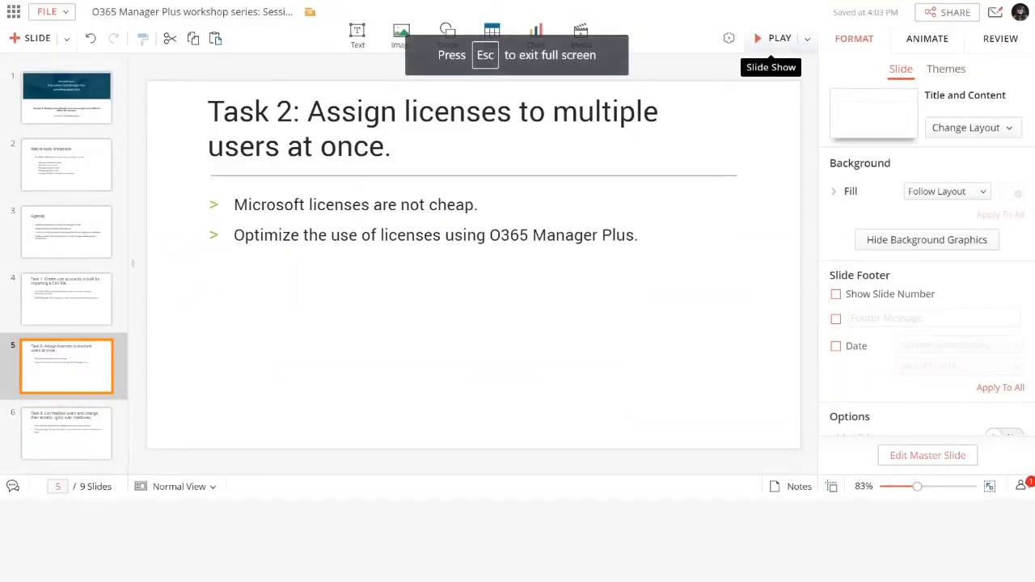
pyautogui.press('Right')
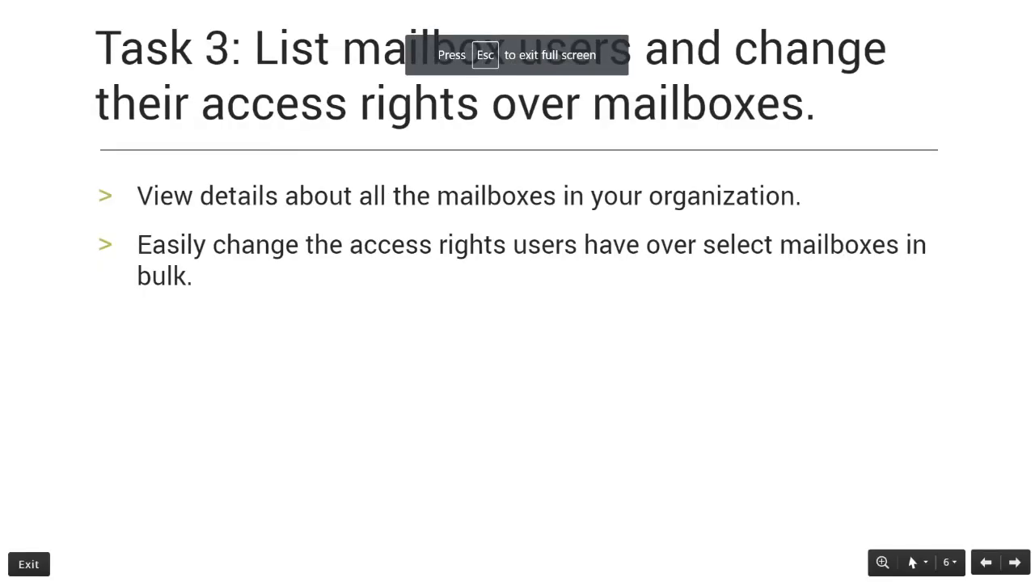
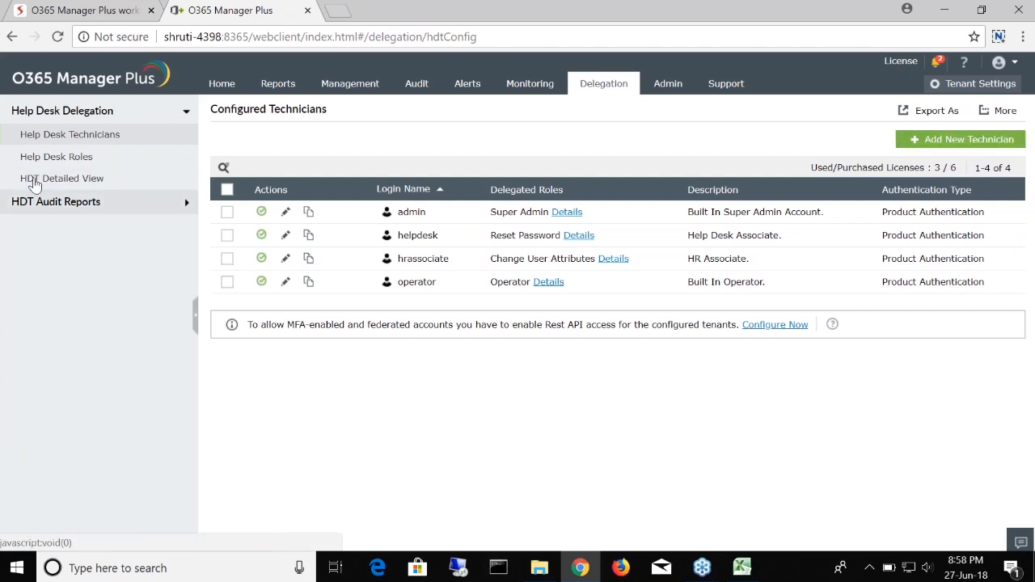
# Step: Go to the Help Desk Roles list and start a new role form
pyautogui.click(98, 159)
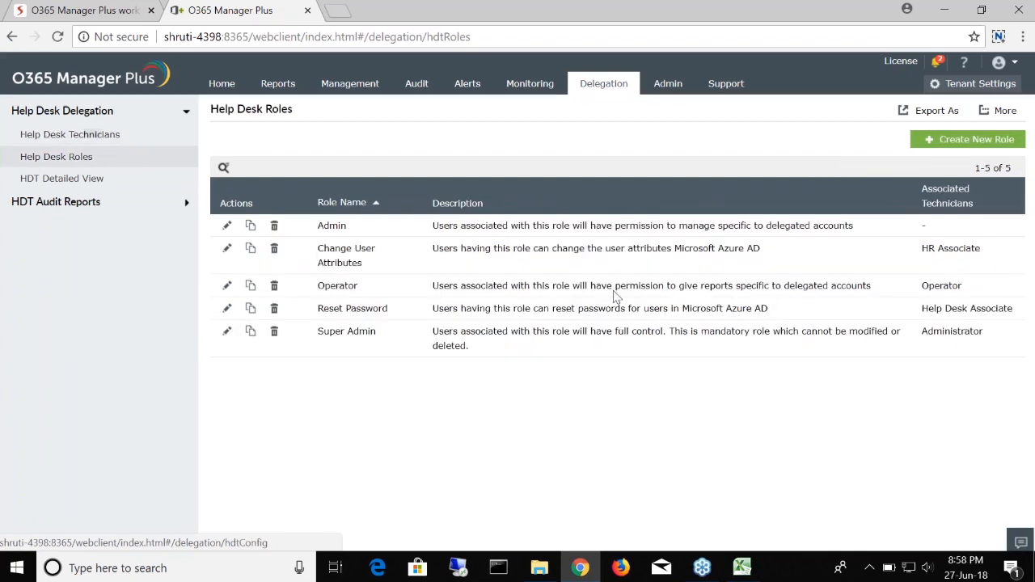
pyautogui.click(963, 143)
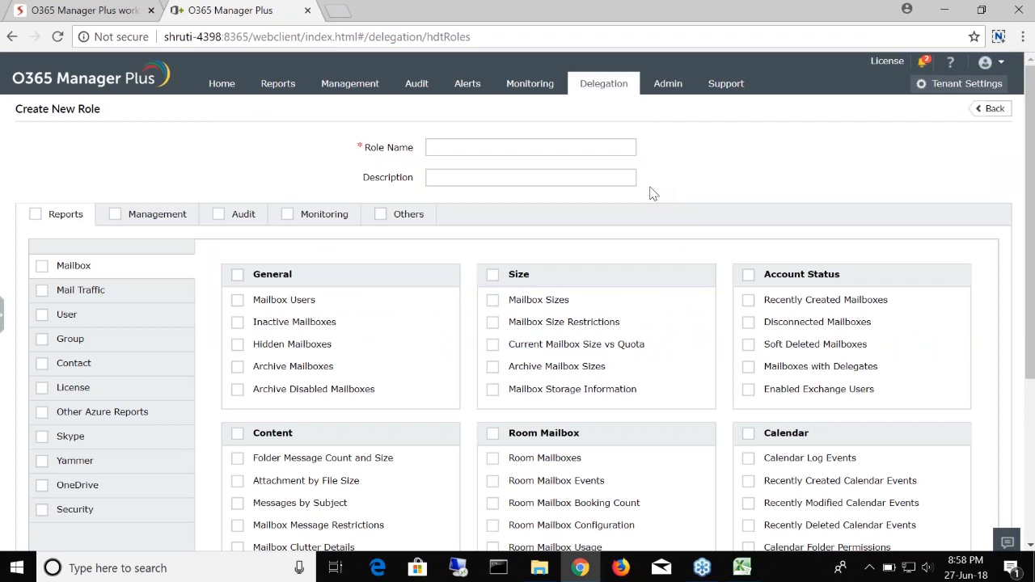
# Step: Enter 'Permission change technician' as the role name
pyautogui.click(503, 146)
pyautogui.write('Permission change technician')
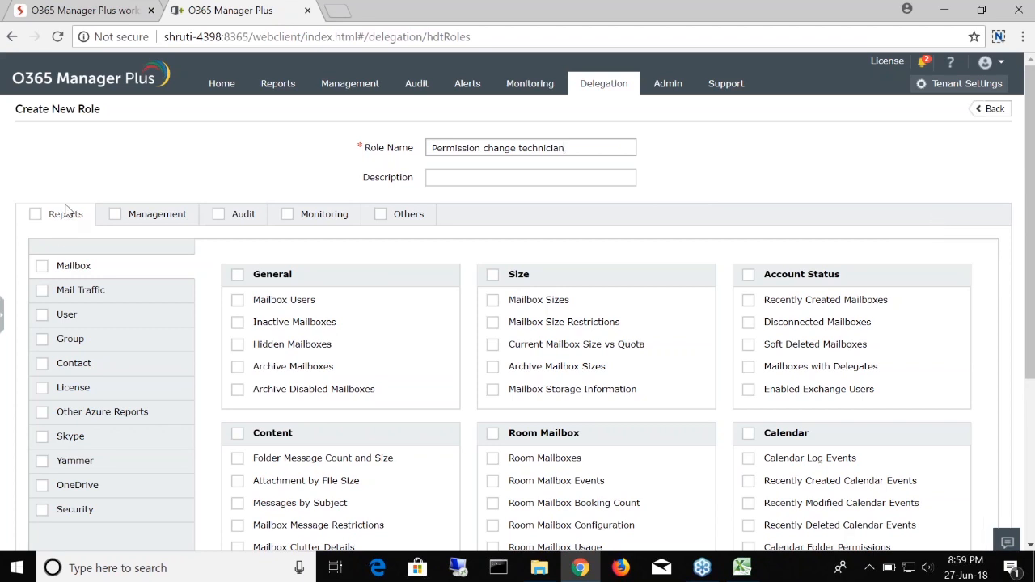
# Step: Tick the Disconnected Mailboxes report plus the Mailbox Features Settings and Configure Mailbox Retention Policy tasks
pyautogui.click(409, 217)
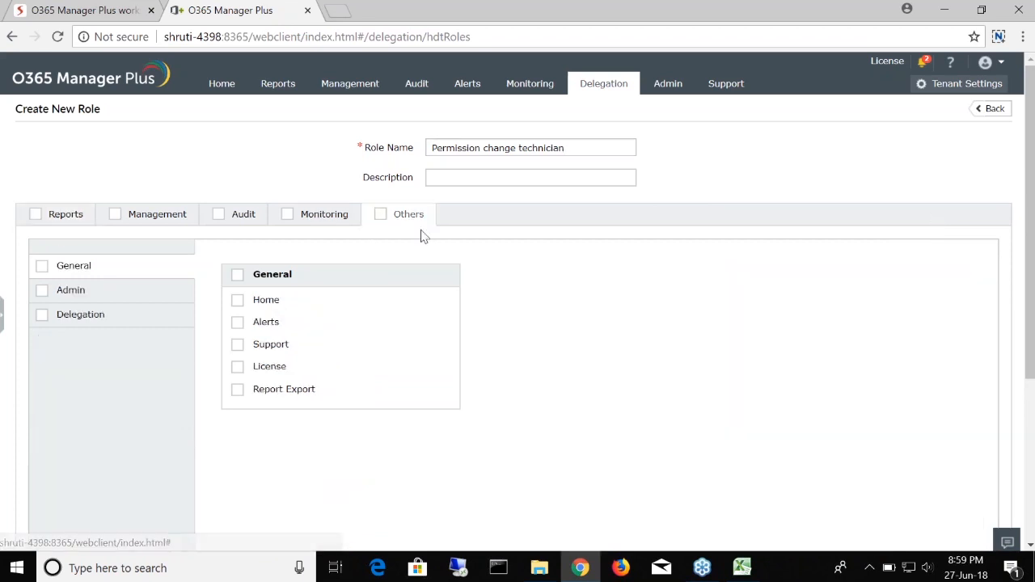
pyautogui.click(65, 213)
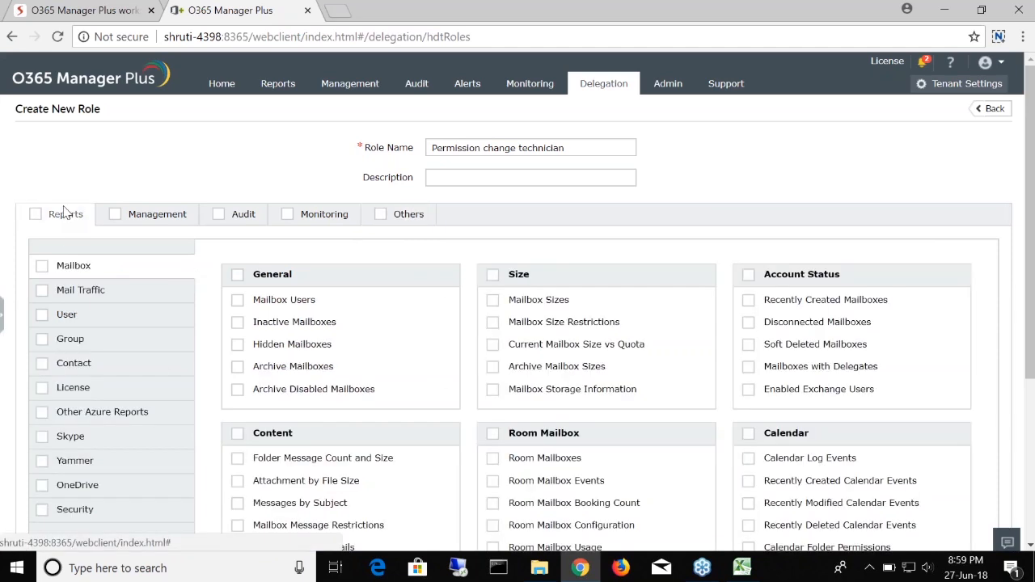
pyautogui.scroll(-3, 564, 363)
pyautogui.scroll(3, 707, 412)
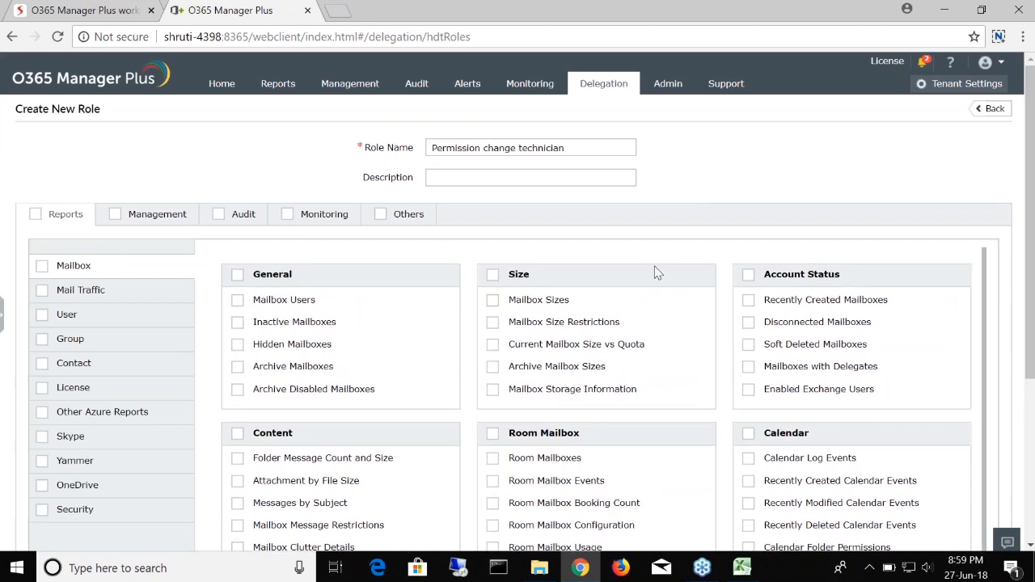
pyautogui.click(749, 323)
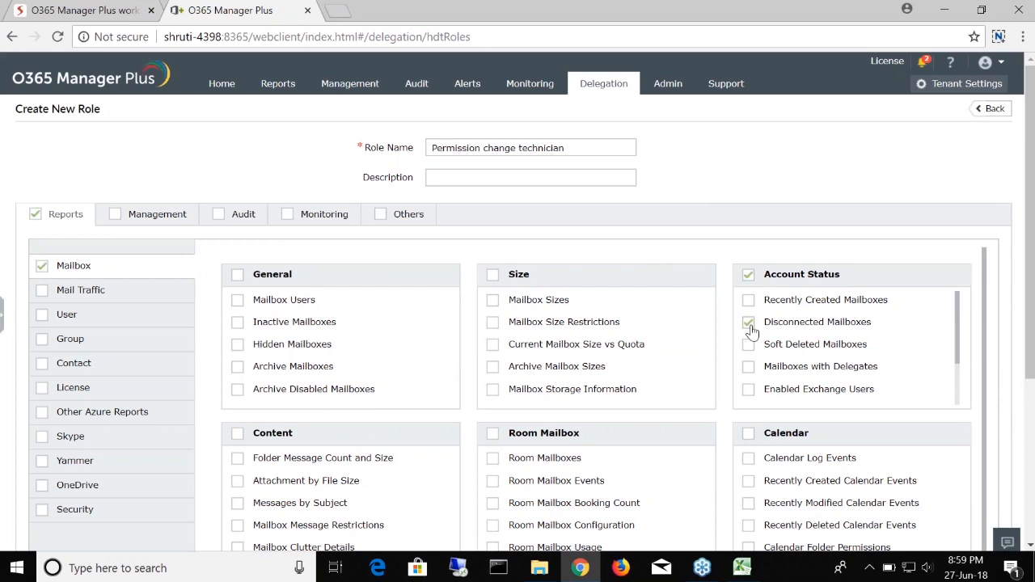
pyautogui.click(154, 214)
pyautogui.click(237, 390)
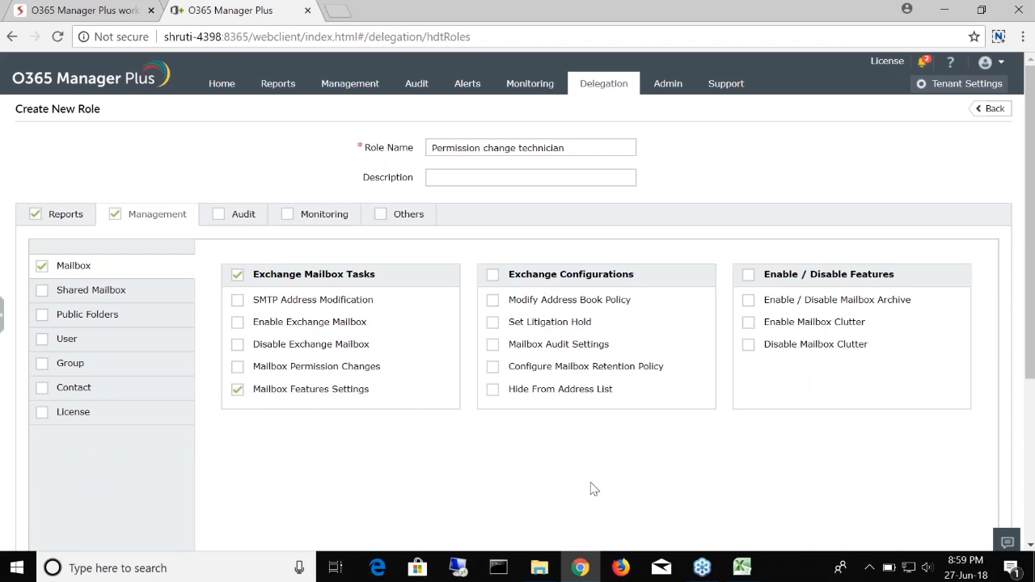
pyautogui.click(493, 367)
# Step: Untick those three permissions again and review the report groups, leaving everything unchecked
pyautogui.click(503, 369)
pyautogui.click(236, 390)
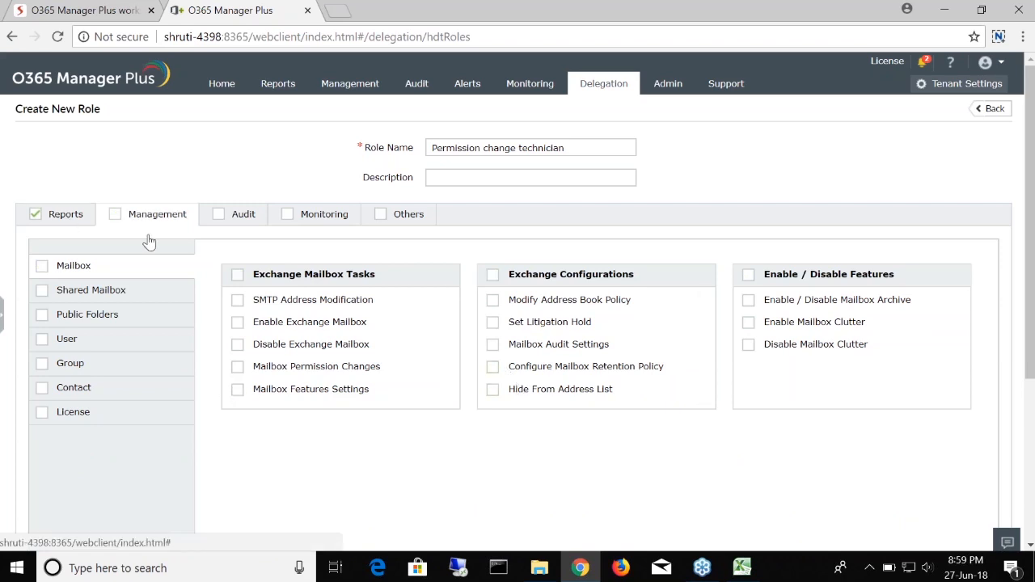
pyautogui.scroll(-2, 678, 399)
pyautogui.scroll(3, 712, 364)
pyautogui.click(748, 322)
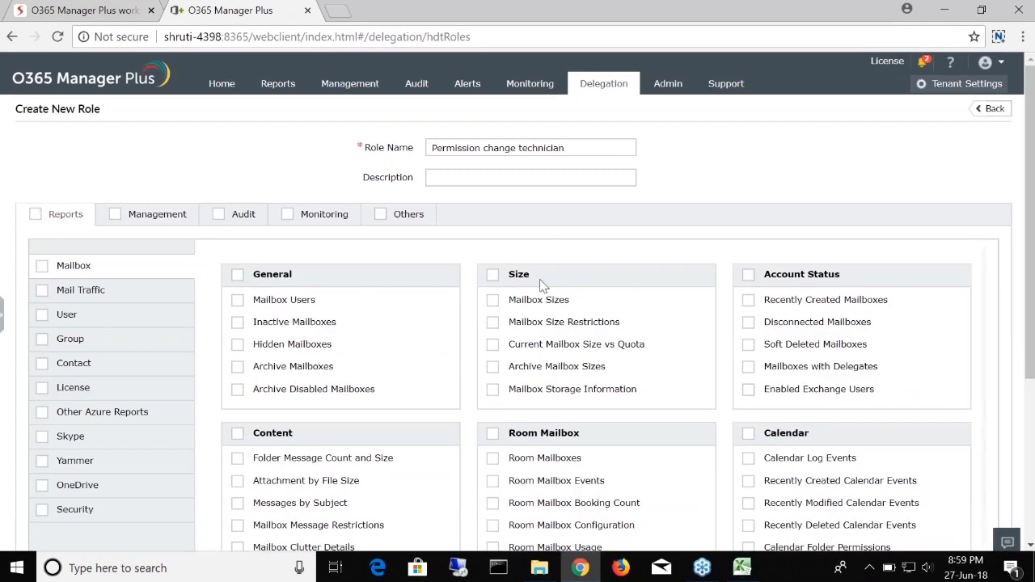
pyautogui.scroll(-2, 541, 284)
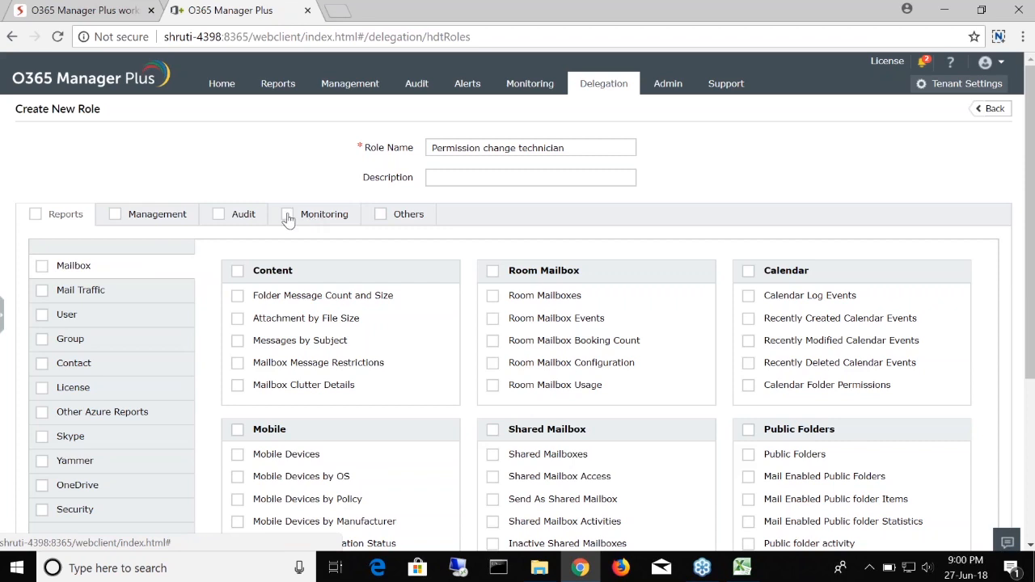
pyautogui.scroll(-3, 760, 332)
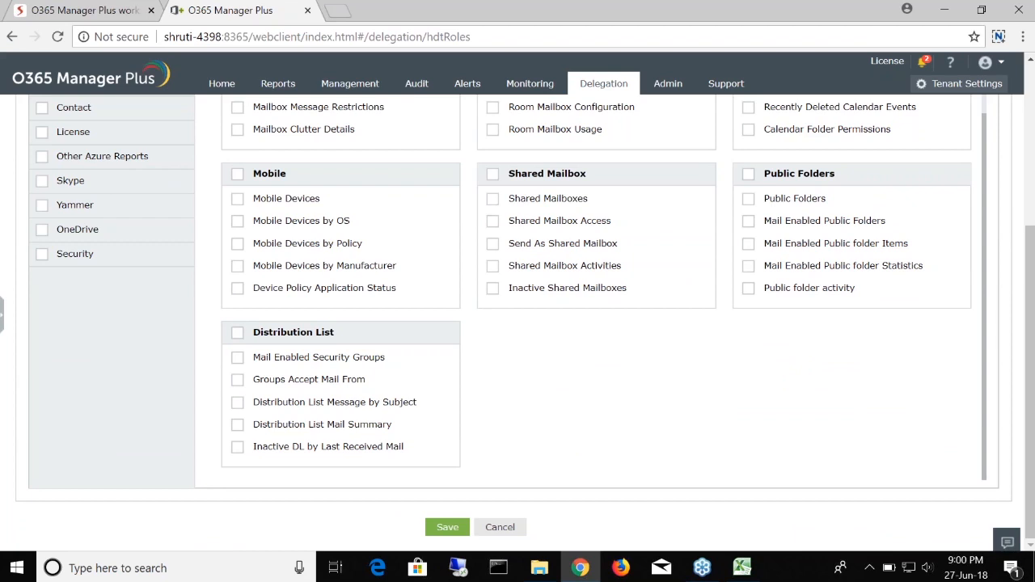
pyautogui.scroll(3, 672, 294)
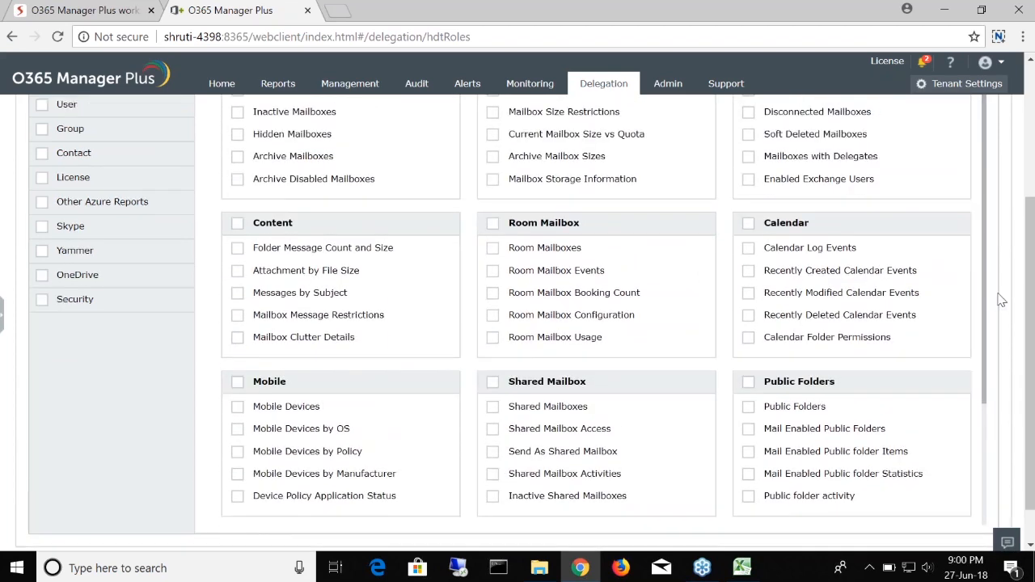
pyautogui.scroll(3, 1001, 300)
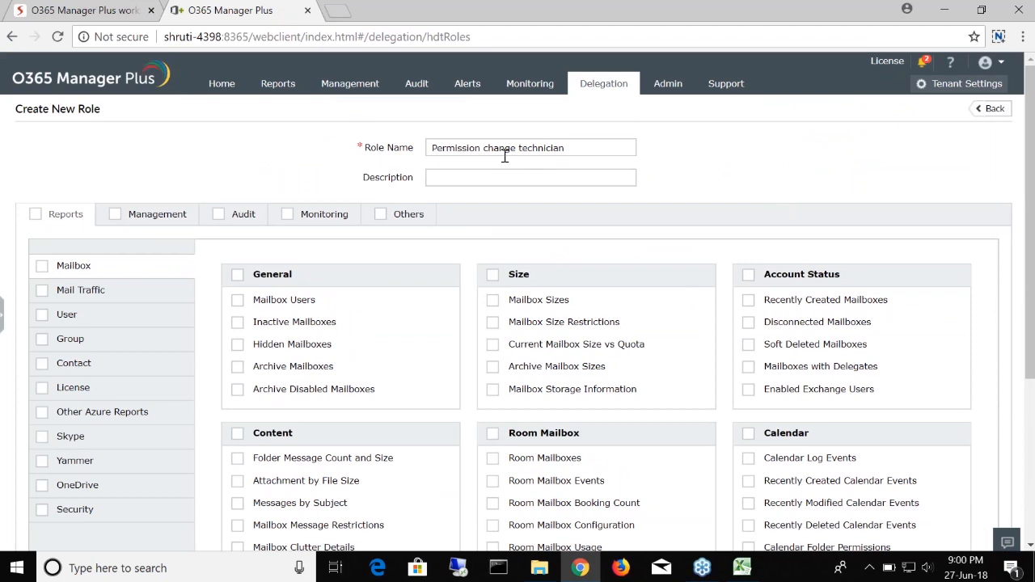
# Step: Grant the role only the Mailbox Permission Changes task under Exchange Mailbox Tasks and save it
pyautogui.click(166, 215)
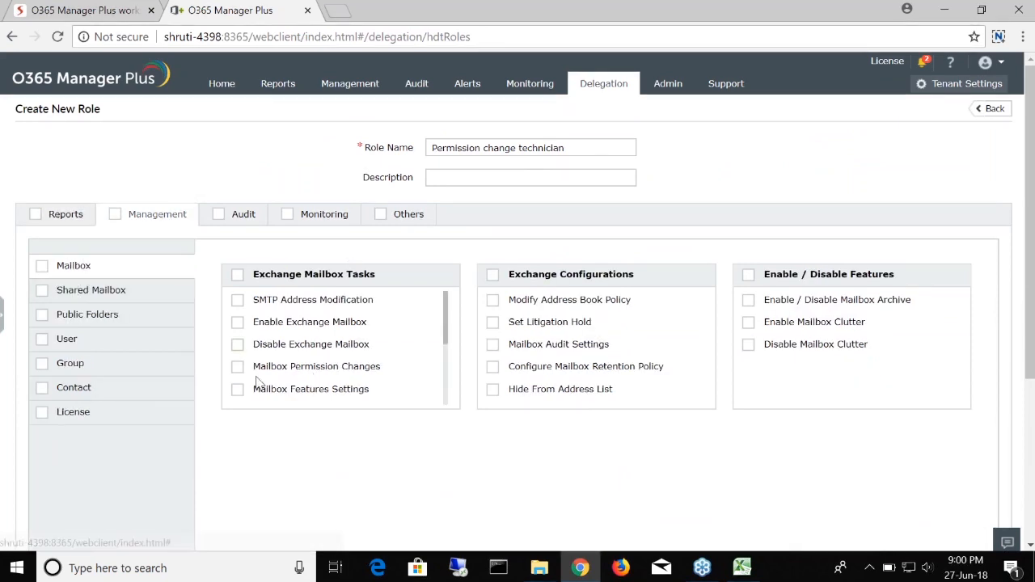
pyautogui.moveTo(254, 371); pyautogui.dragTo(398, 377)
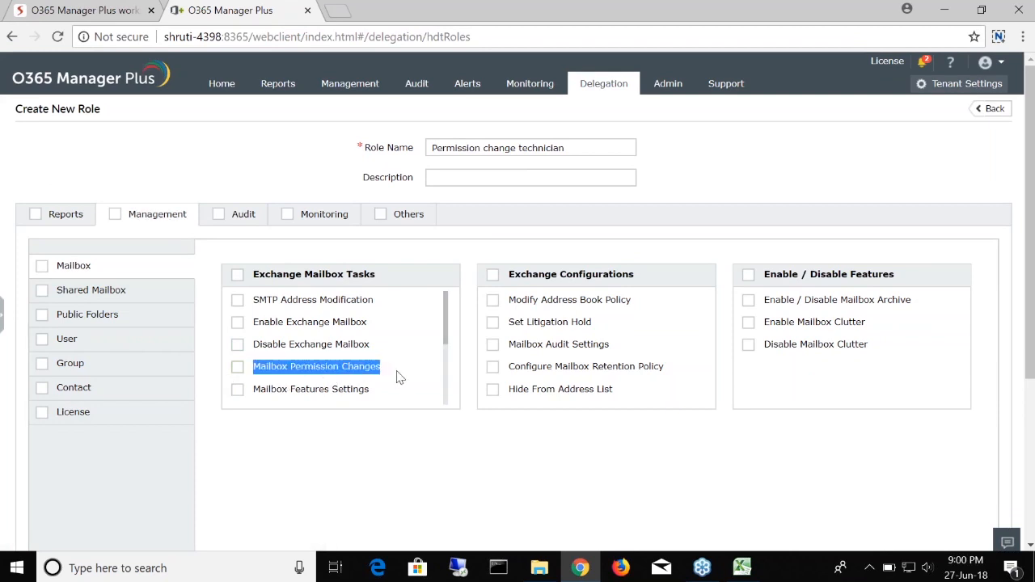
pyautogui.click(238, 367)
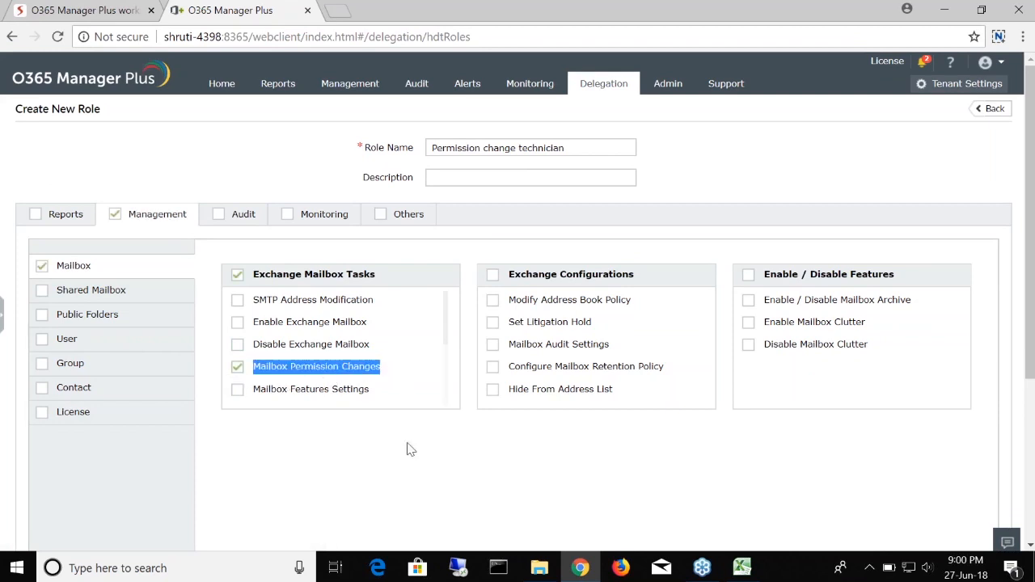
pyautogui.click(465, 479)
pyautogui.scroll(-3, 583, 481)
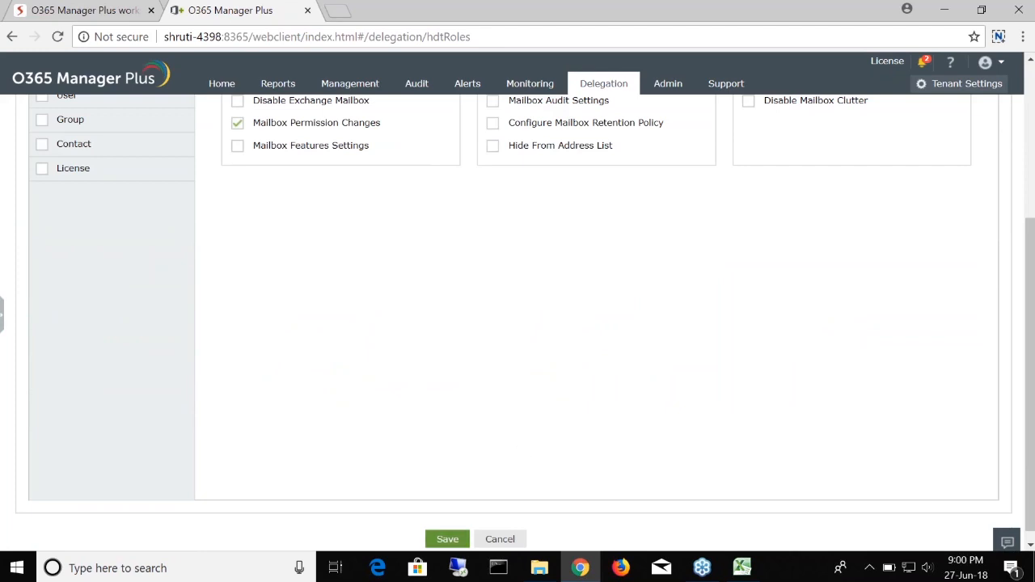
pyautogui.click(453, 539)
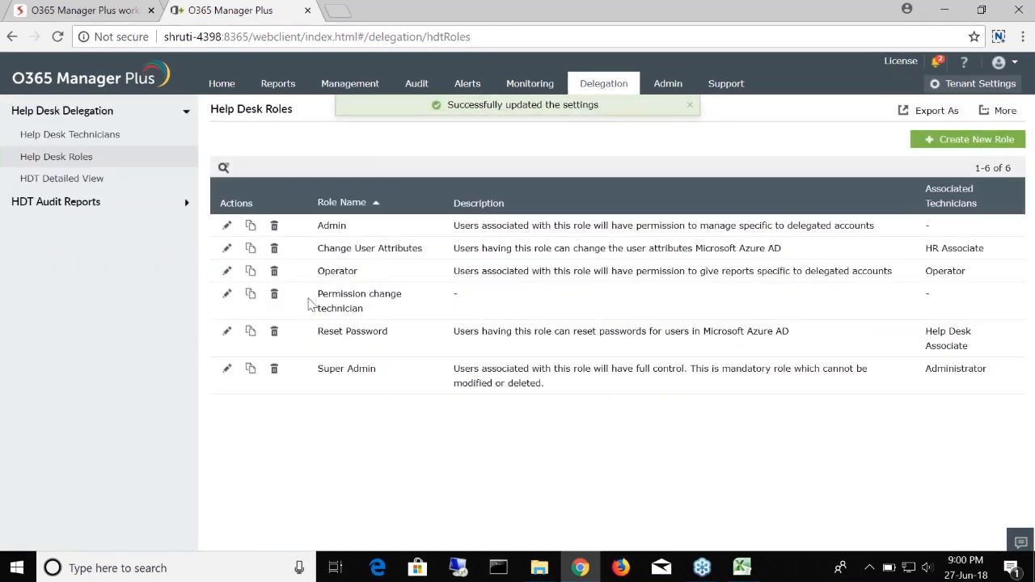
# Step: Highlight the saved Permission change technician role, then go to the Help Desk Technicians page
pyautogui.moveTo(317, 296); pyautogui.dragTo(400, 304)
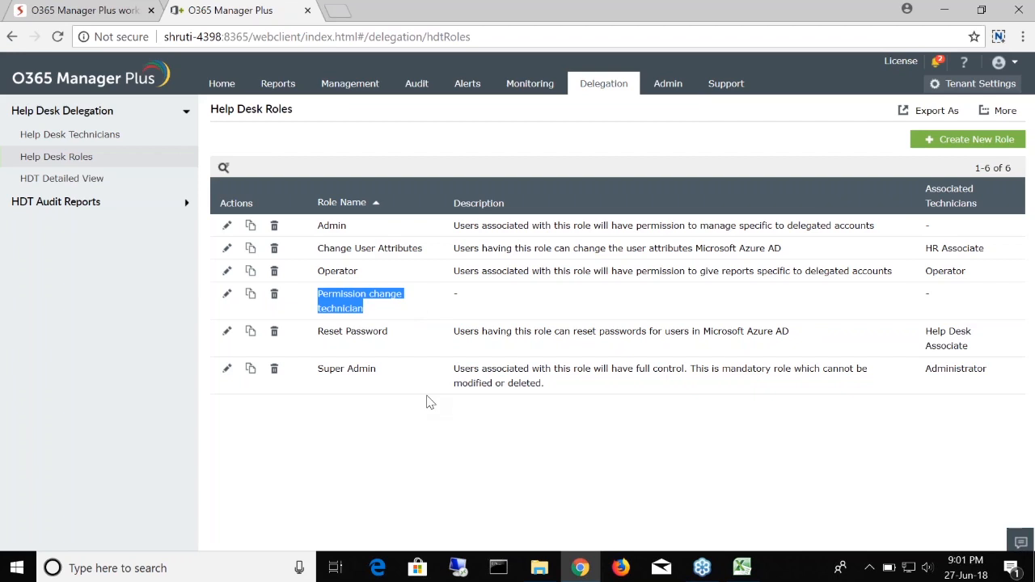
pyautogui.click(57, 134)
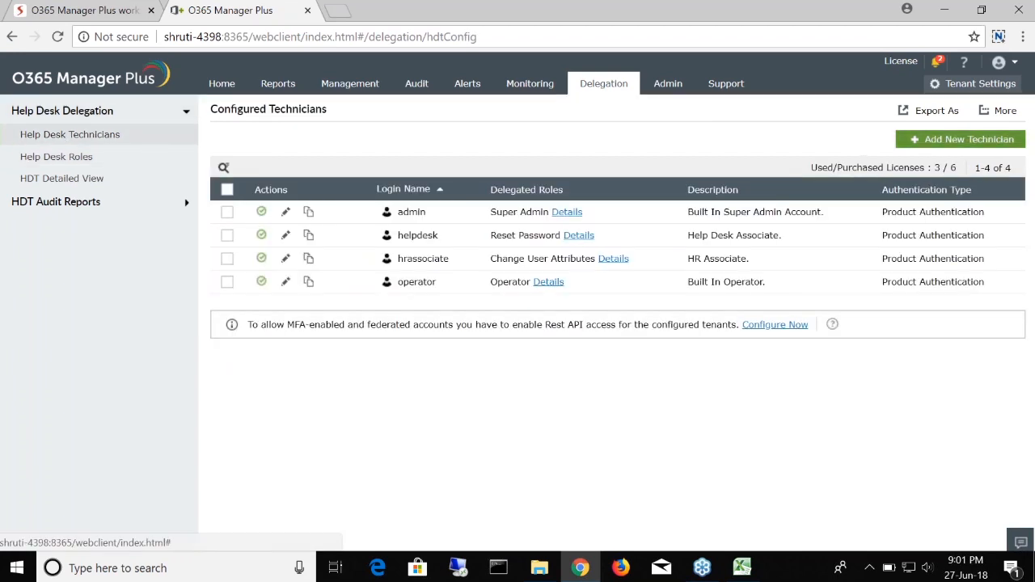
# Step: Start a new technician and choose a mailbox user from the Office 365 user list
pyautogui.click(958, 143)
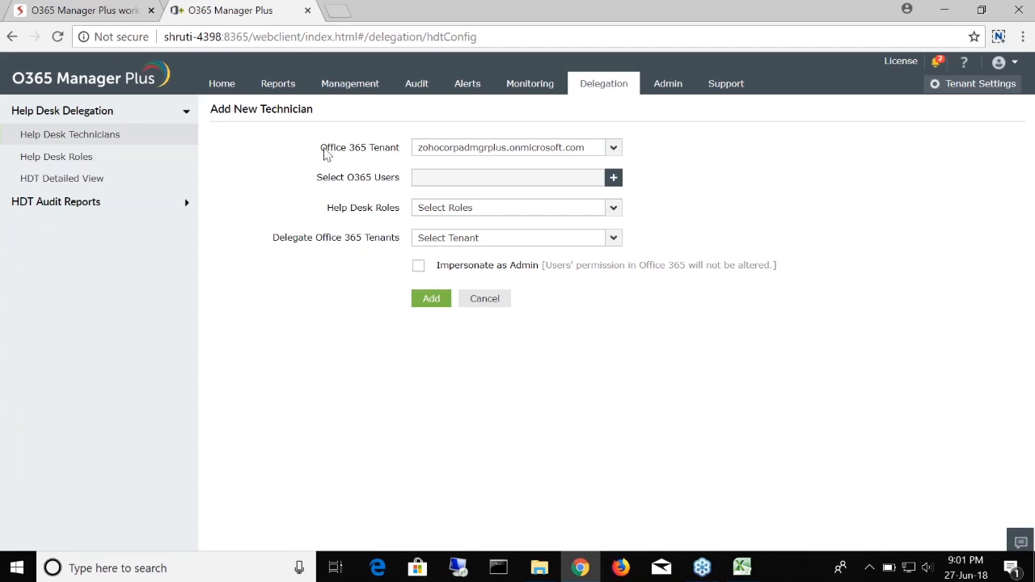
pyautogui.click(612, 178)
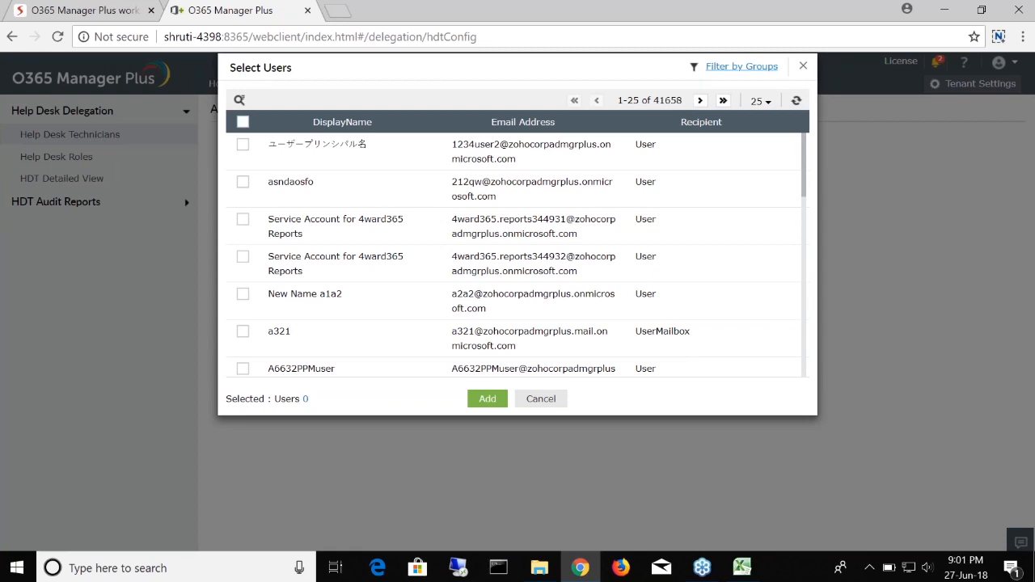
pyautogui.scroll(-3, 251, 286)
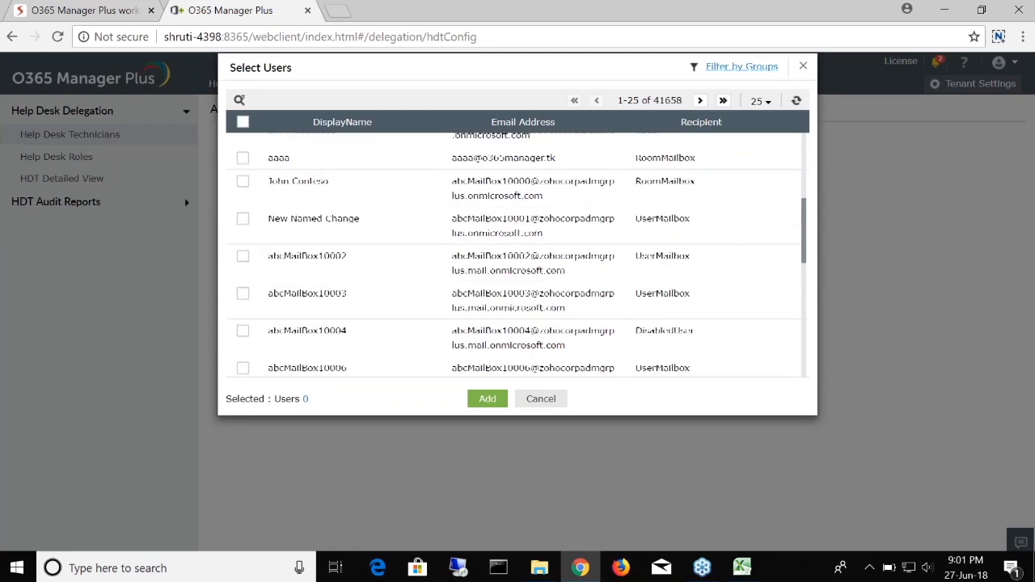
pyautogui.scroll(2, 261, 312)
pyautogui.scroll(-2, 234, 245)
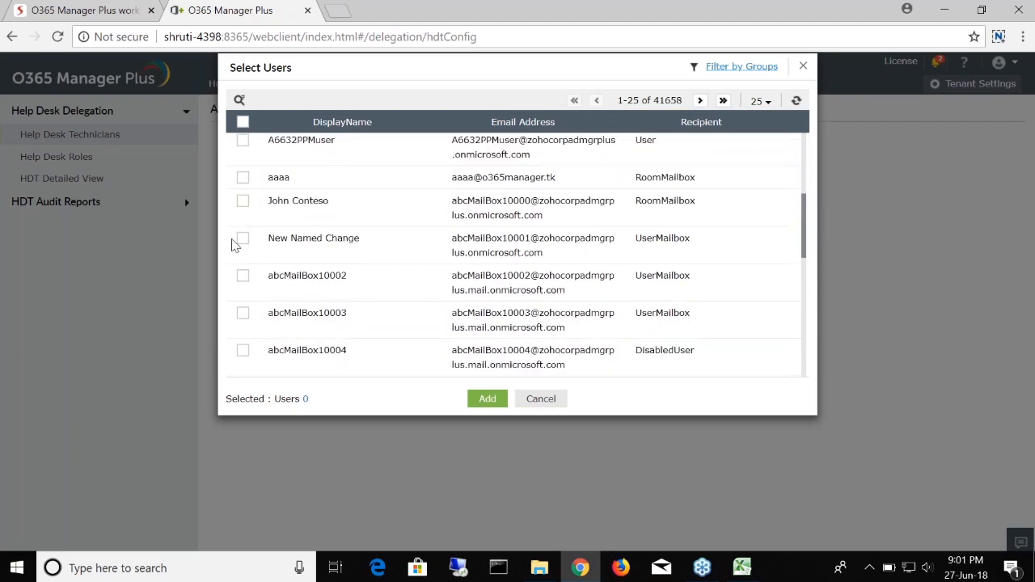
pyautogui.click(243, 199)
pyautogui.click(487, 399)
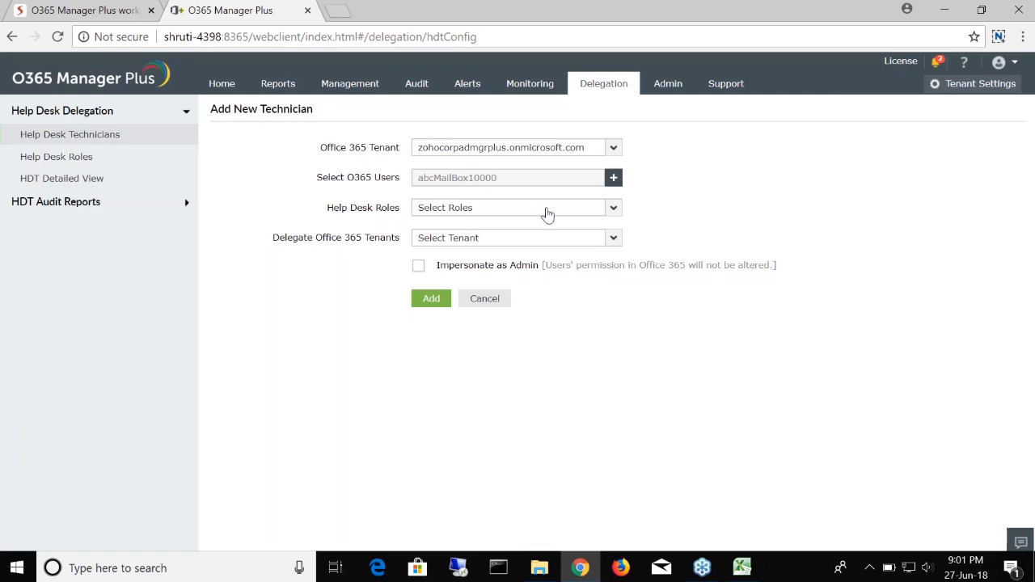
# Step: Assign the Permission change technician role and the Office 365 tenant, then add the technician
pyautogui.click(607, 213)
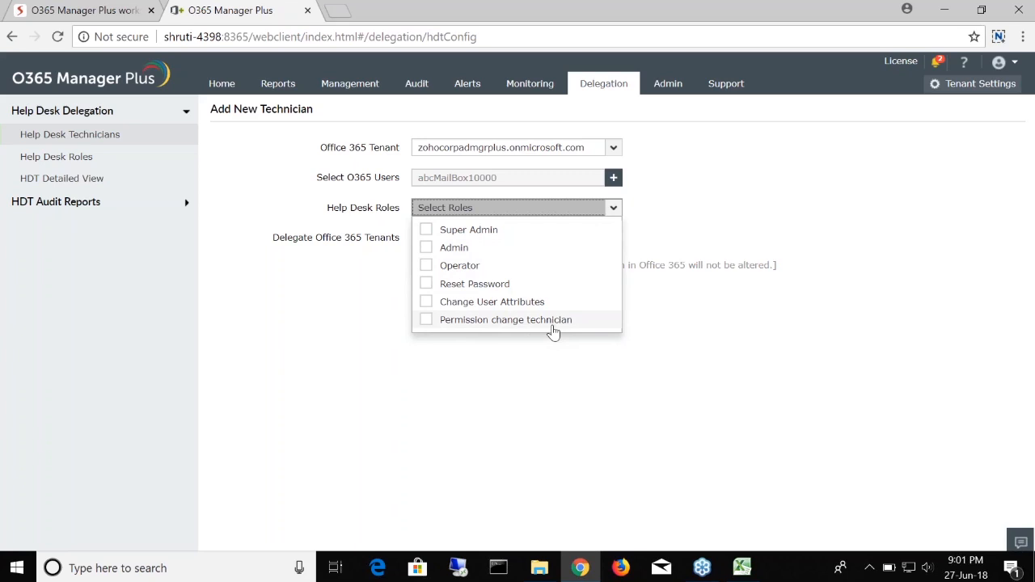
pyautogui.click(426, 322)
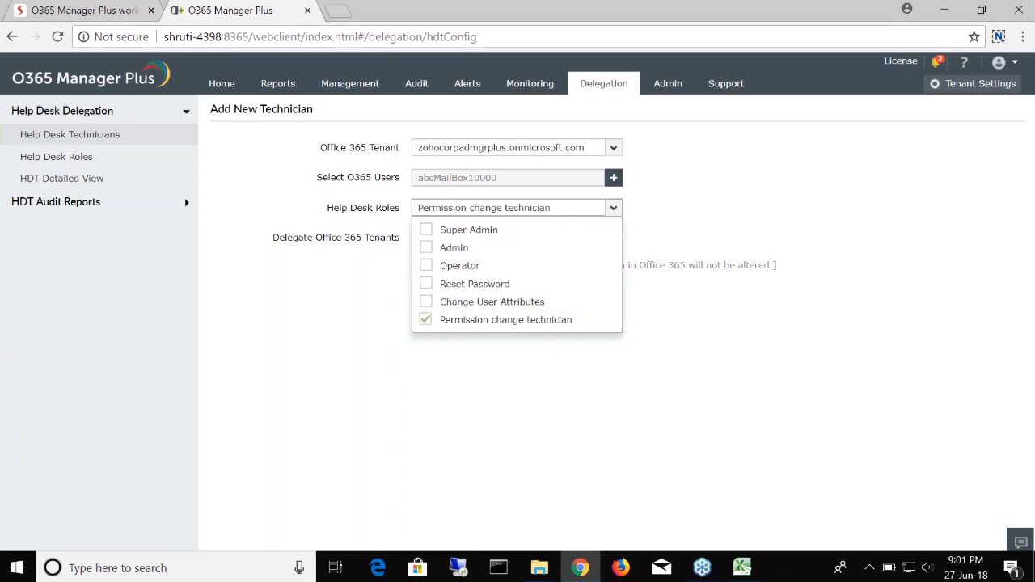
pyautogui.click(599, 211)
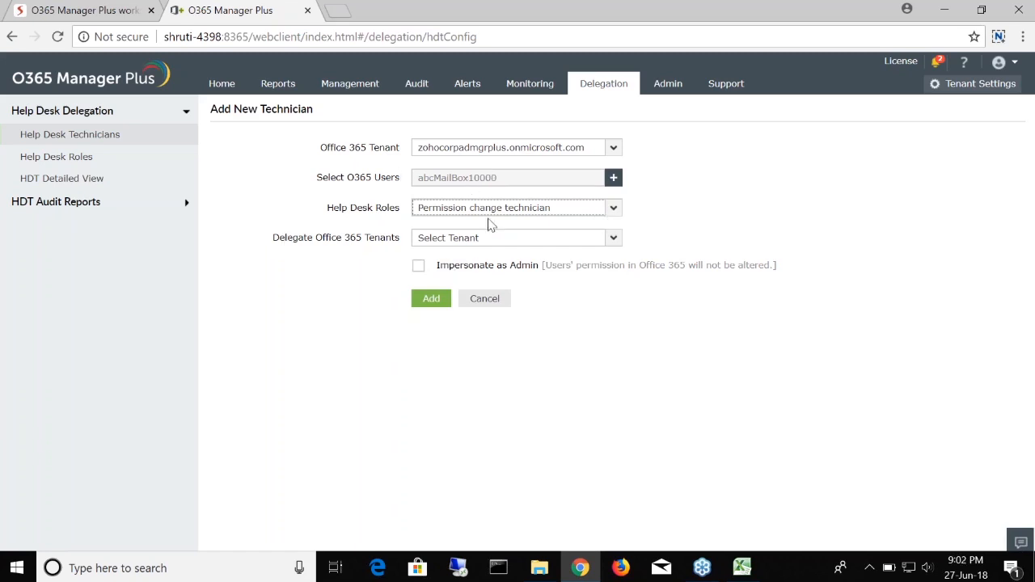
pyautogui.click(604, 242)
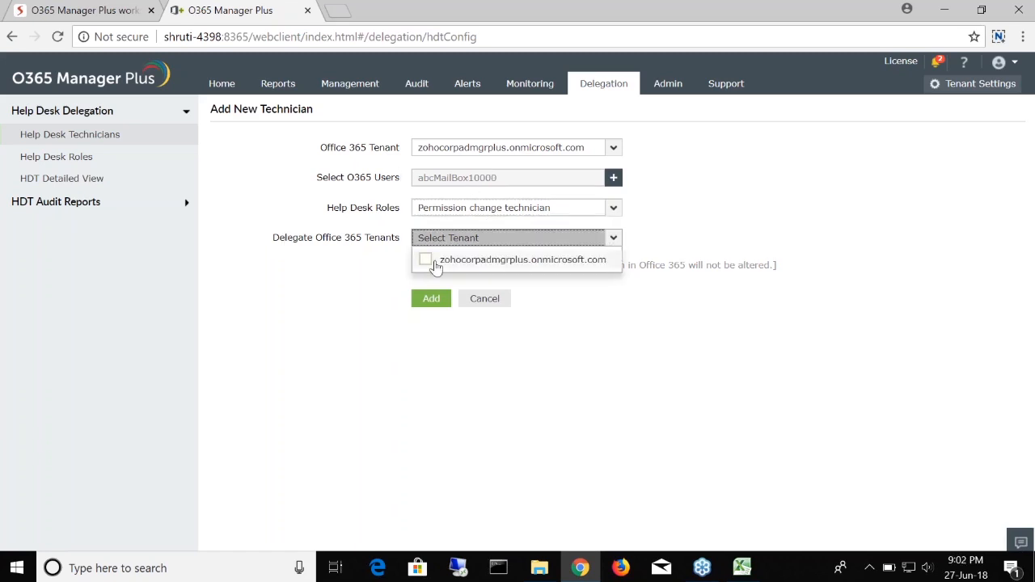
pyautogui.click(427, 259)
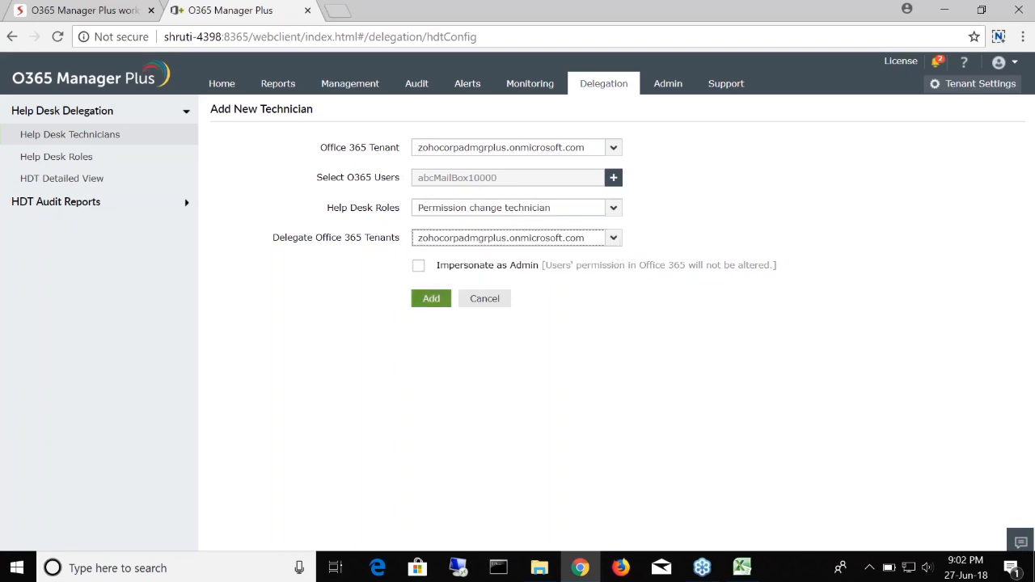
pyautogui.click(431, 299)
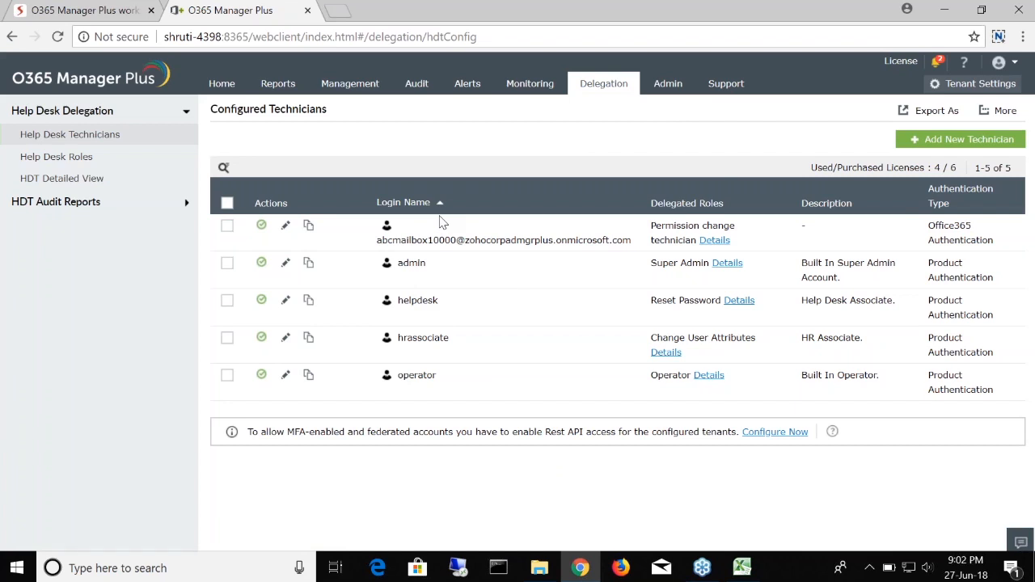
# Step: Look over the Mailbox Management tasks on the Management tab, then return to the Zoho Show deck
pyautogui.click(349, 83)
pyautogui.click(277, 83)
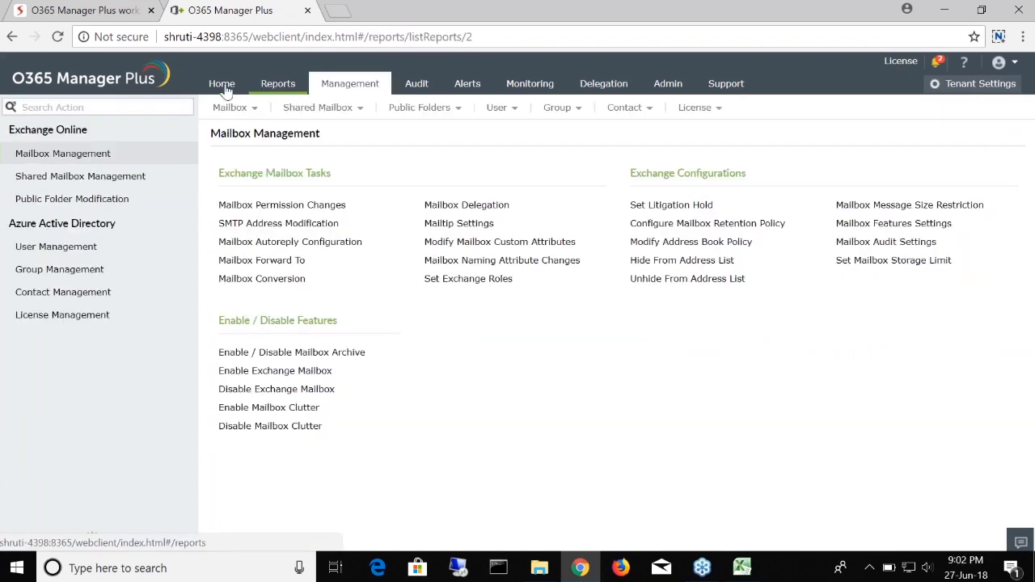
pyautogui.click(364, 86)
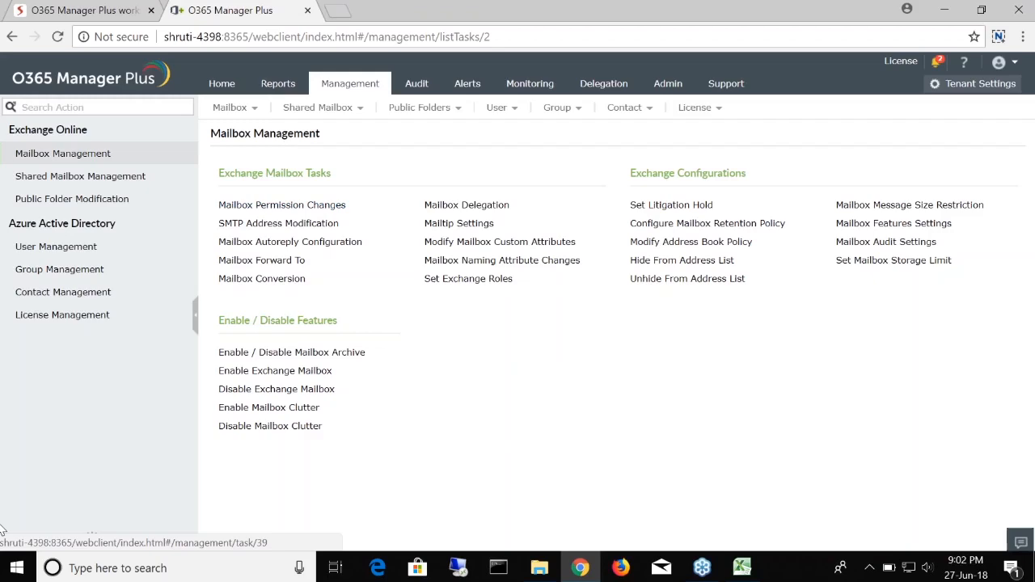
pyautogui.click(81, 10)
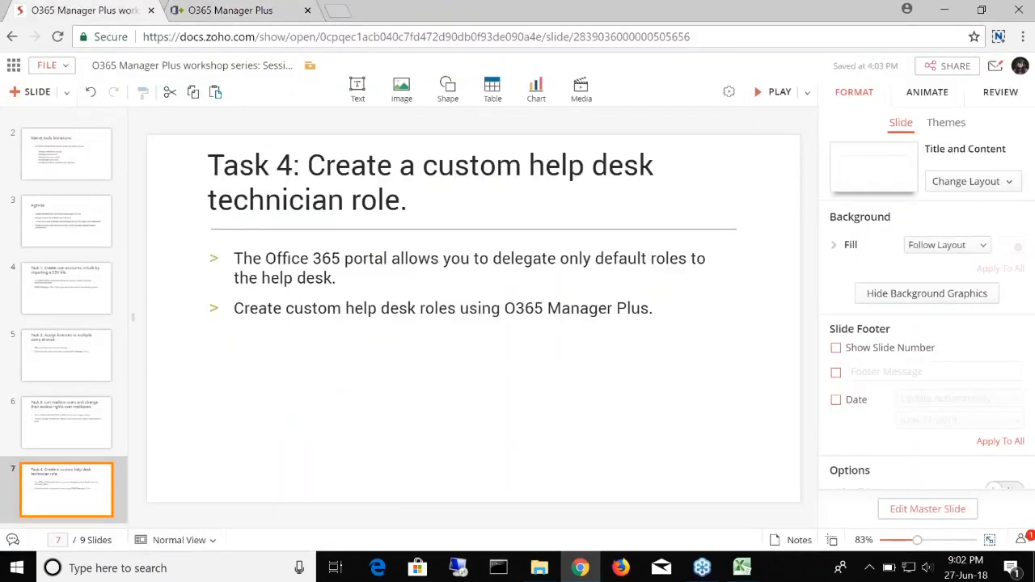
# Step: Present the Zoho Show deck full screen and advance one slide toward the Recap
pyautogui.click(778, 92)
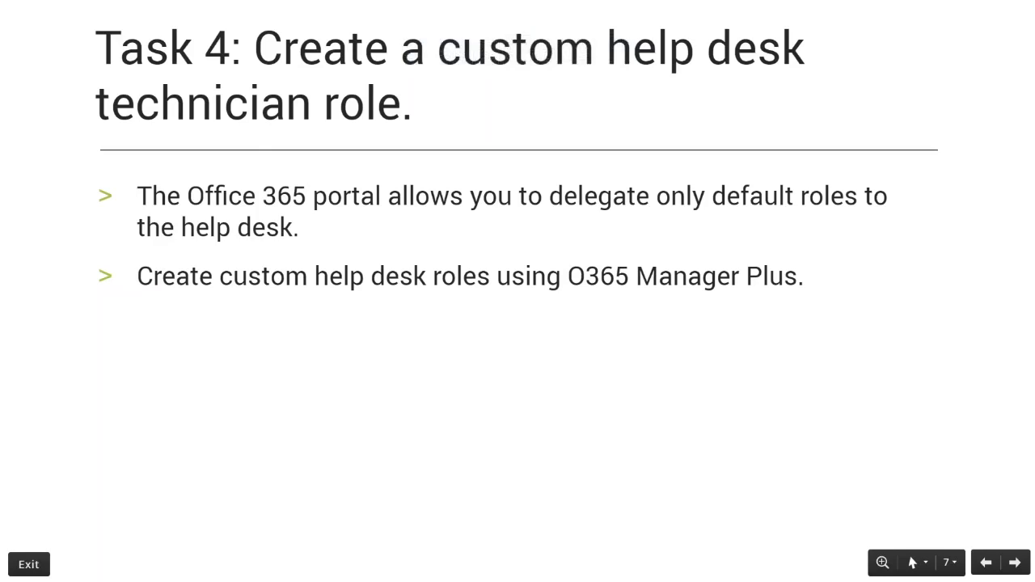
pyautogui.press('Right')
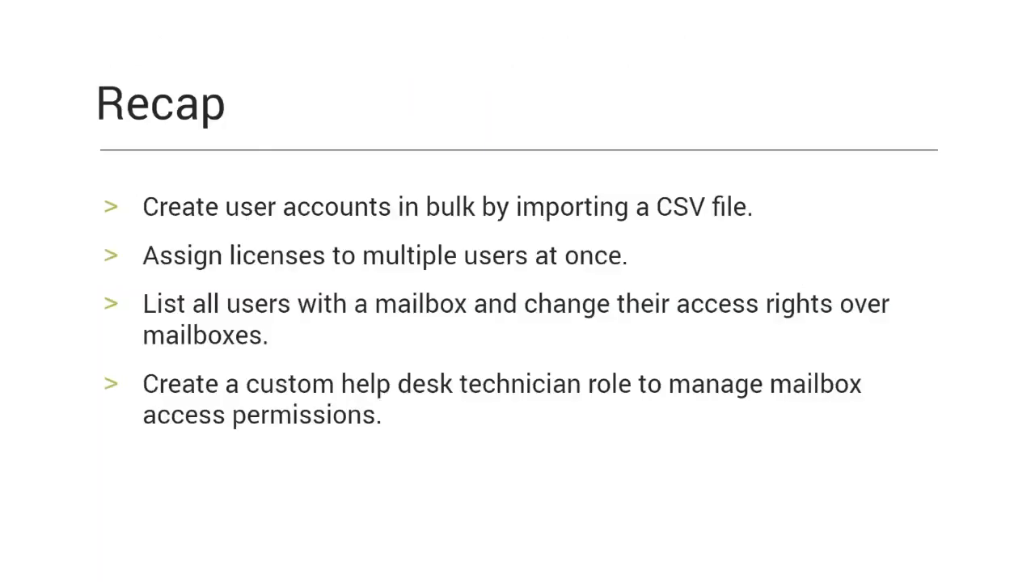